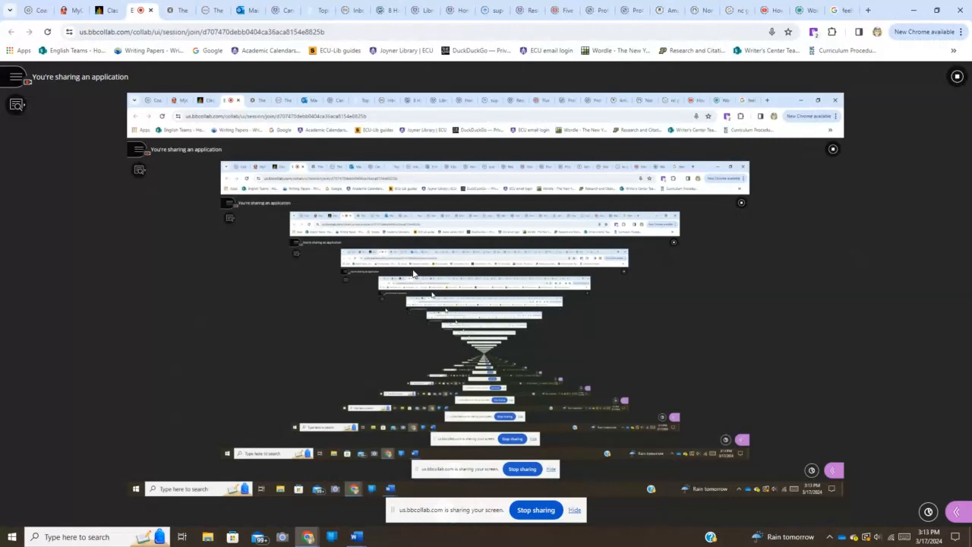
Step: Switch to the blank Word document and set its body font to Times New Roman, size 12
{"action": "mouse_move", "coordinate": [372, 536]}
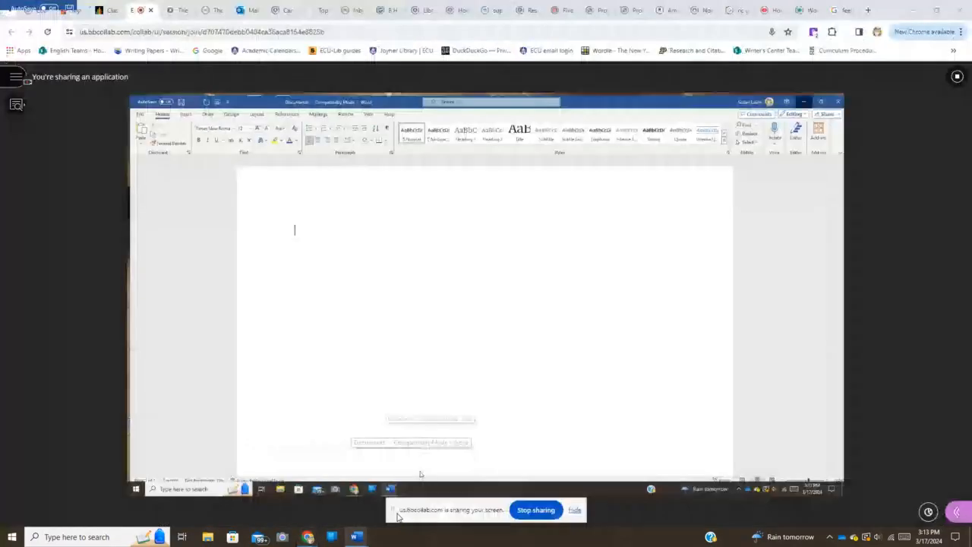
{"action": "left_click", "coordinate": [399, 516]}
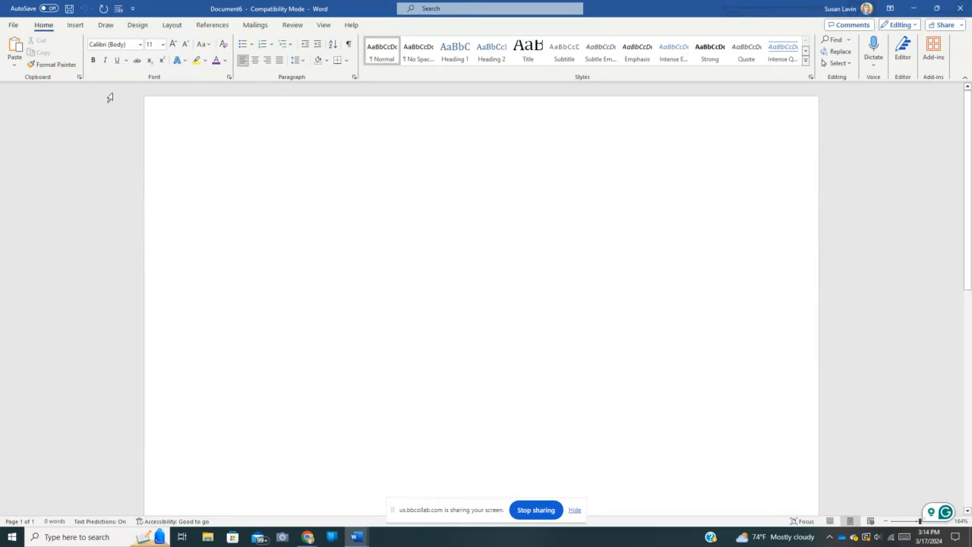
{"action": "left_click", "coordinate": [141, 45]}
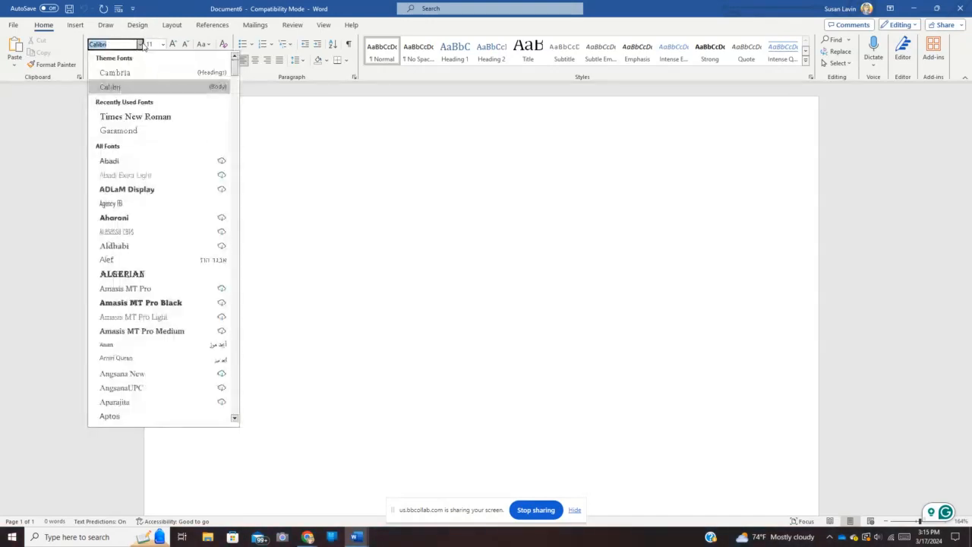
{"action": "left_click", "coordinate": [129, 119]}
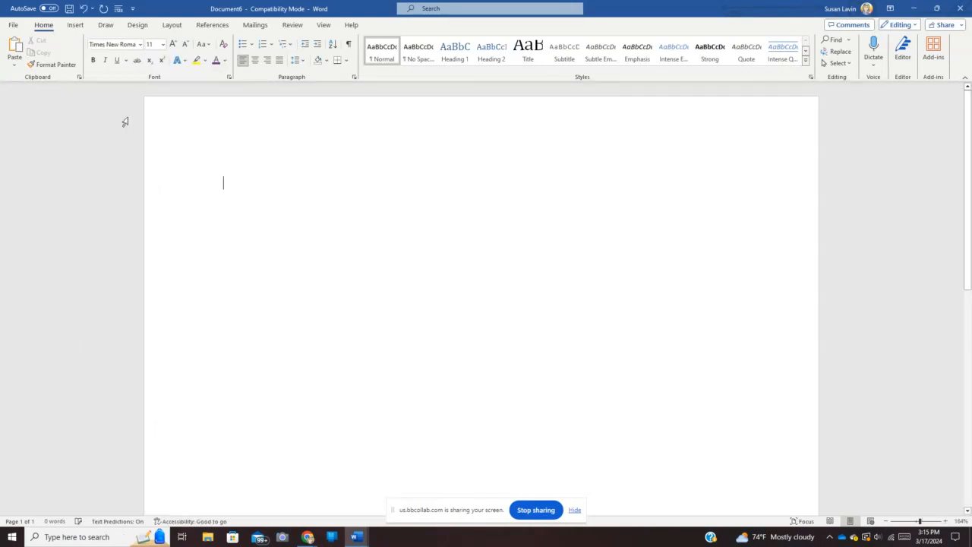
{"action": "left_click", "coordinate": [162, 45]}
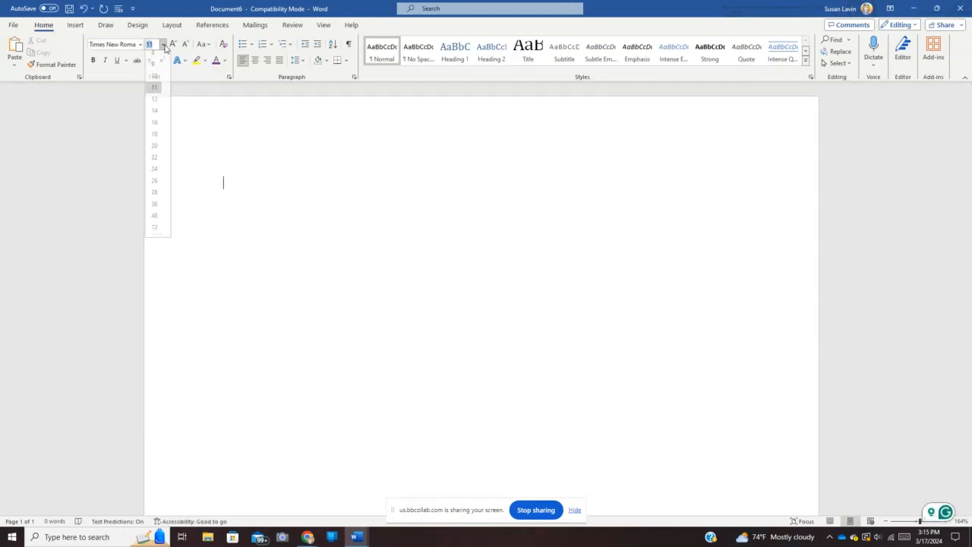
{"action": "left_click", "coordinate": [155, 100]}
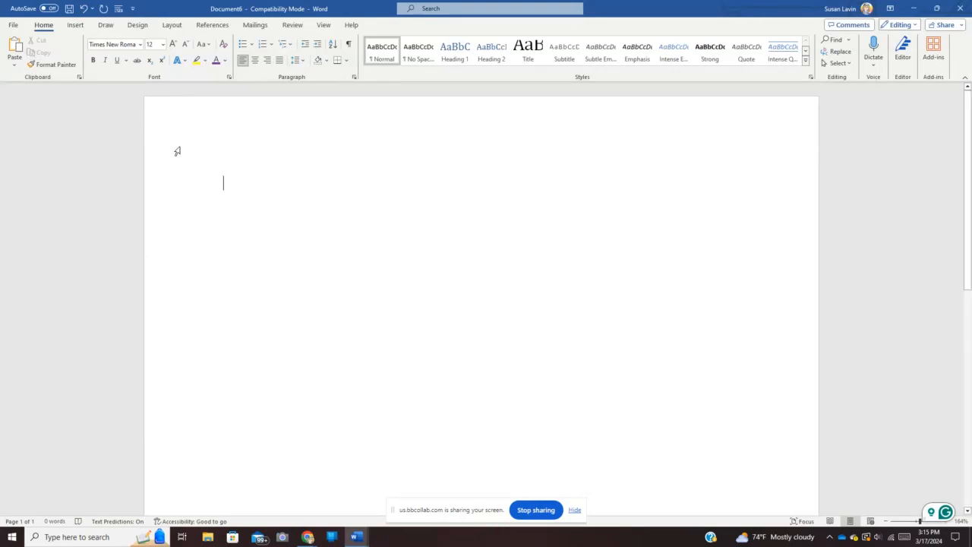
Step: Open the page header for editing and right-align its paragraph
{"action": "double_click", "coordinate": [524, 137]}
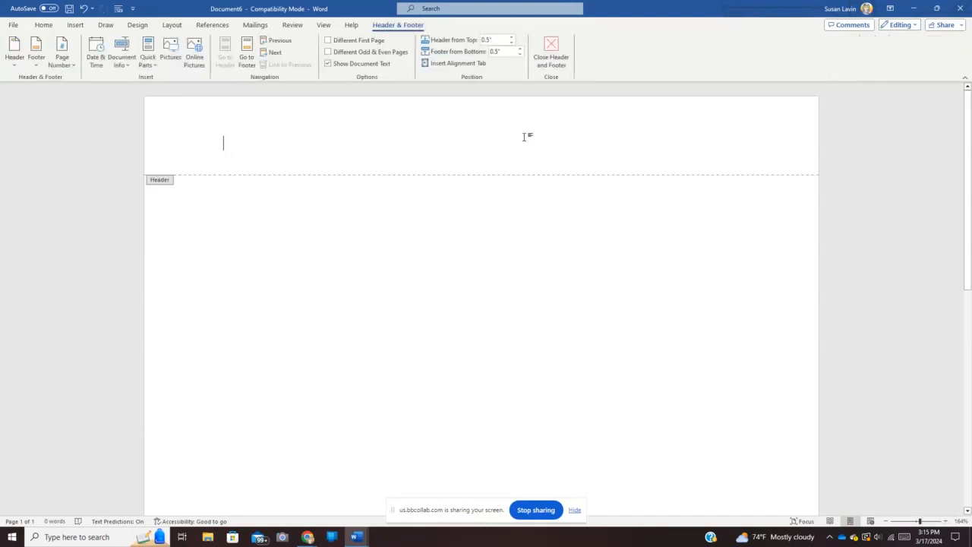
{"action": "left_click", "coordinate": [44, 24]}
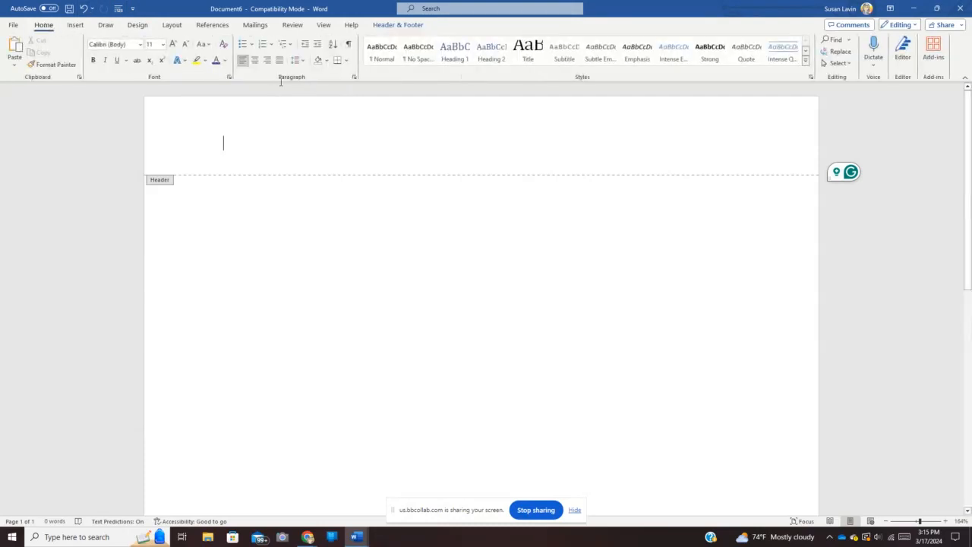
{"action": "left_click", "coordinate": [268, 61]}
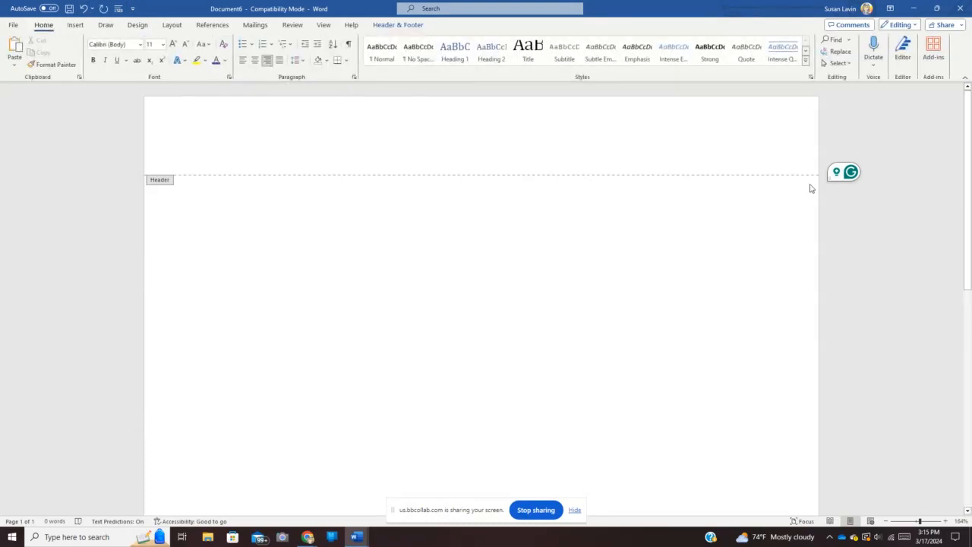
Step: Insert a Plain Number 3 page number at the top of the page and enter the author's last name before it
{"action": "left_click", "coordinate": [75, 25]}
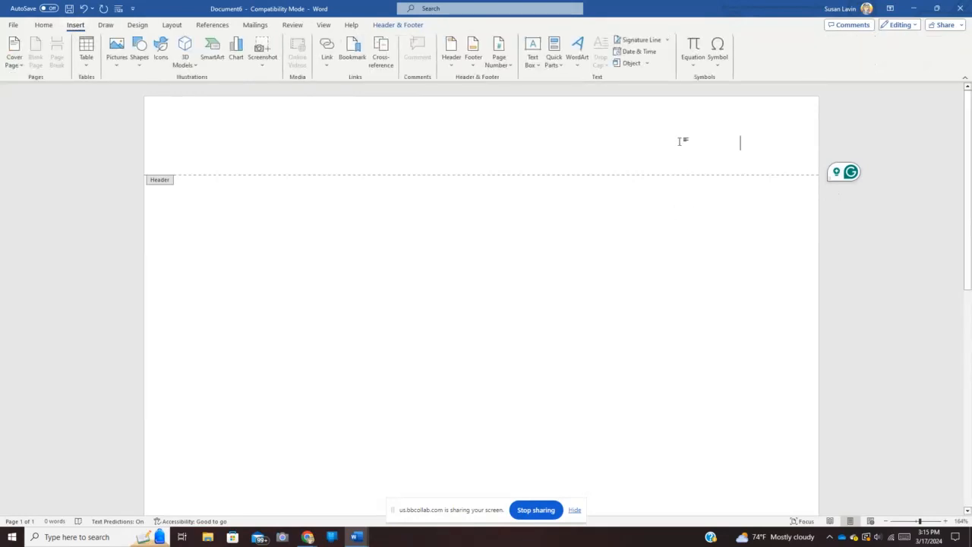
{"action": "left_click", "coordinate": [503, 61]}
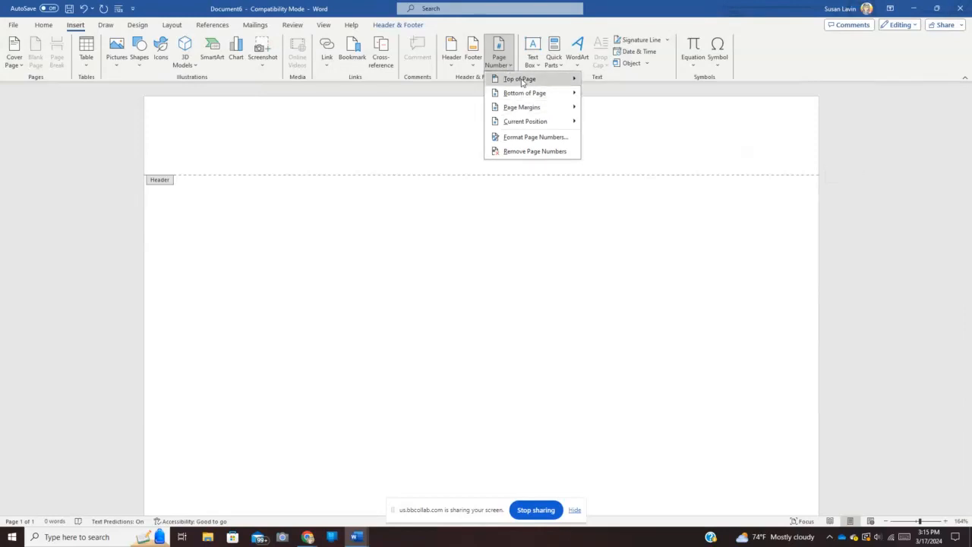
{"action": "mouse_move", "coordinate": [522, 81]}
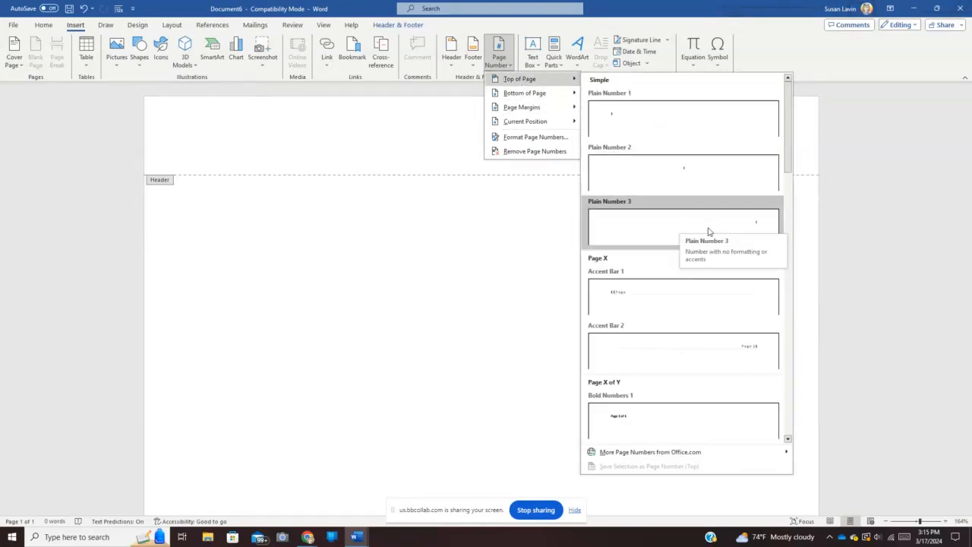
{"action": "left_click", "coordinate": [754, 228]}
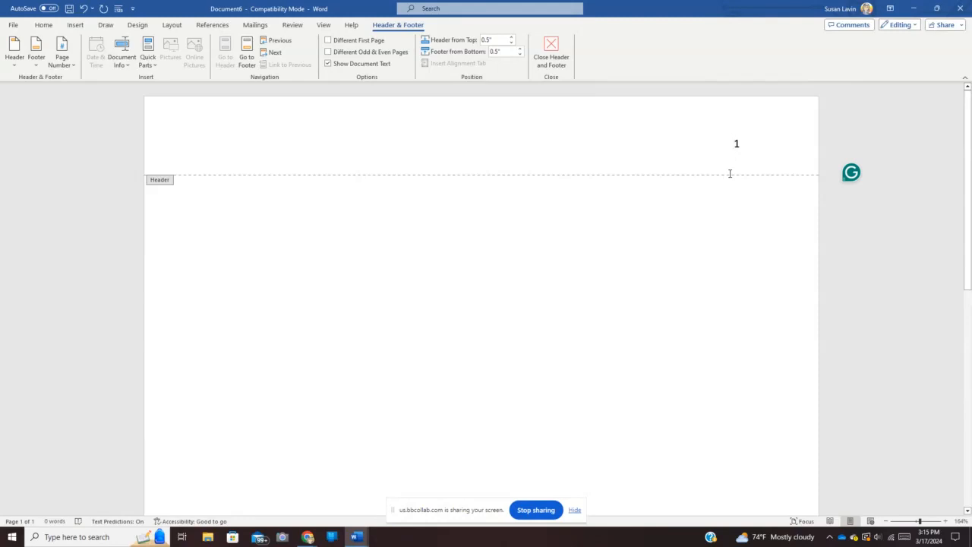
{"action": "type", "text": "Lavin"}
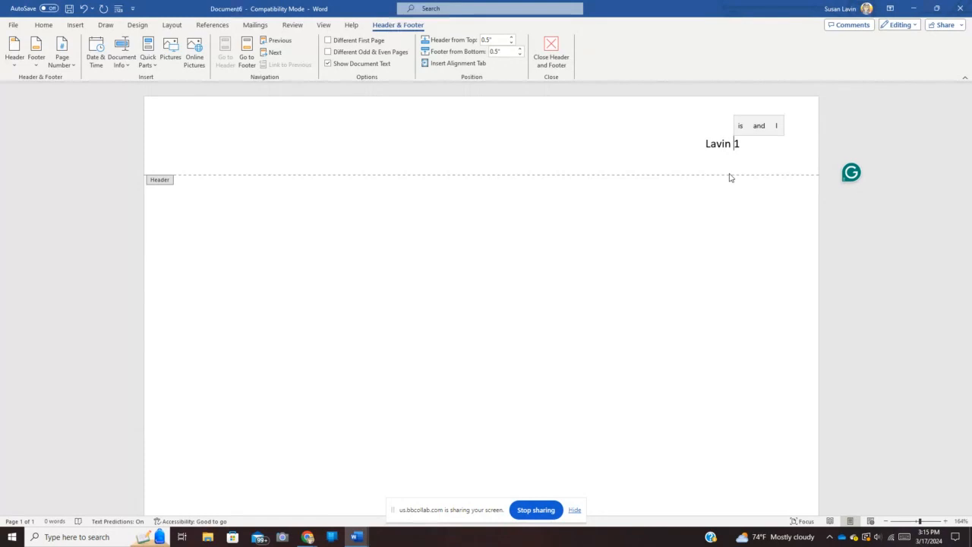
Step: Format the header's last name and page number in Times New Roman, size 12, and return to the document body
{"action": "left_click", "coordinate": [46, 25]}
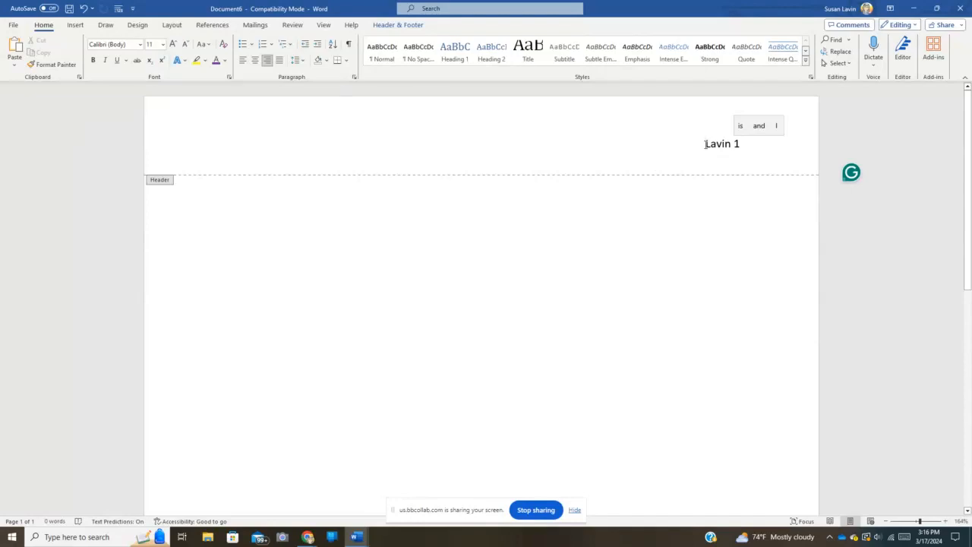
{"action": "left_click_drag", "start_coordinate": [705, 144], "coordinate": [794, 150]}
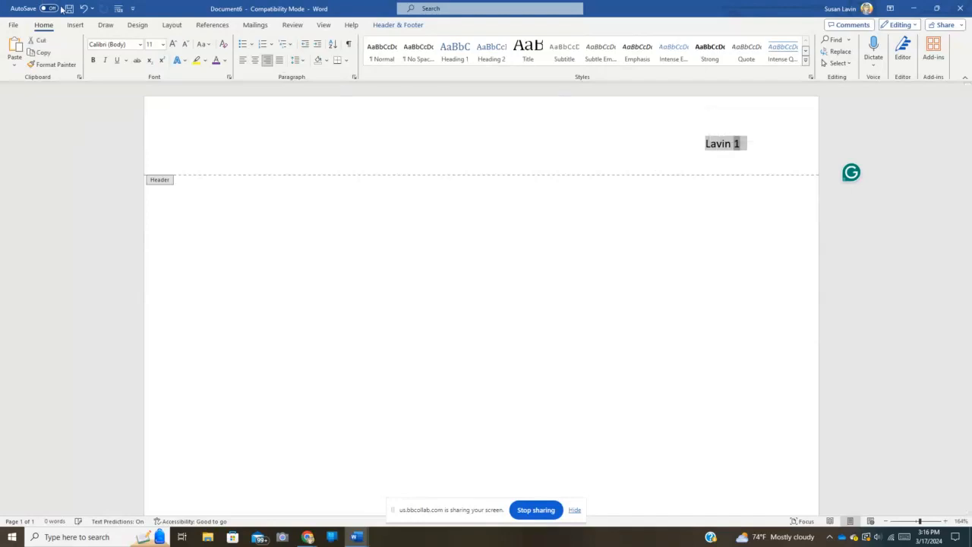
{"action": "left_click", "coordinate": [140, 45]}
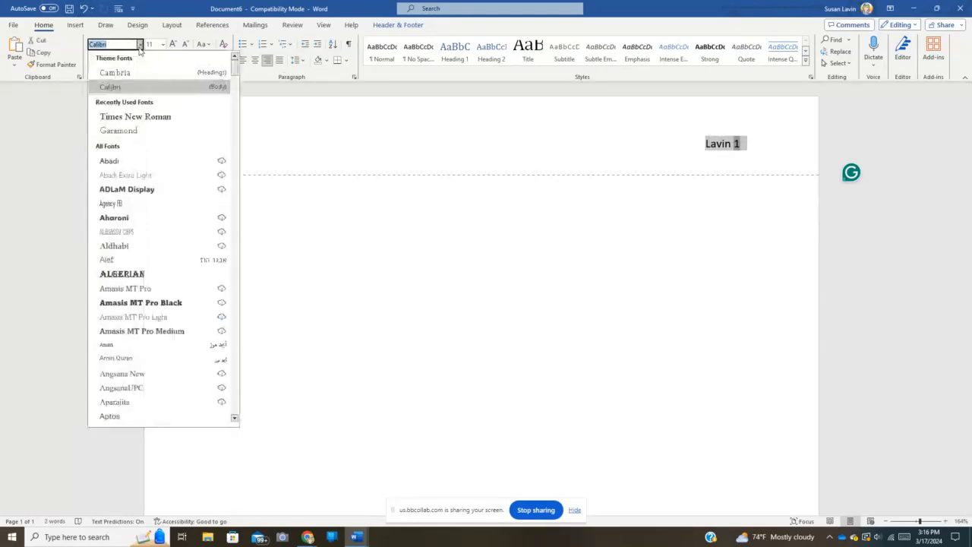
{"action": "left_click", "coordinate": [142, 117]}
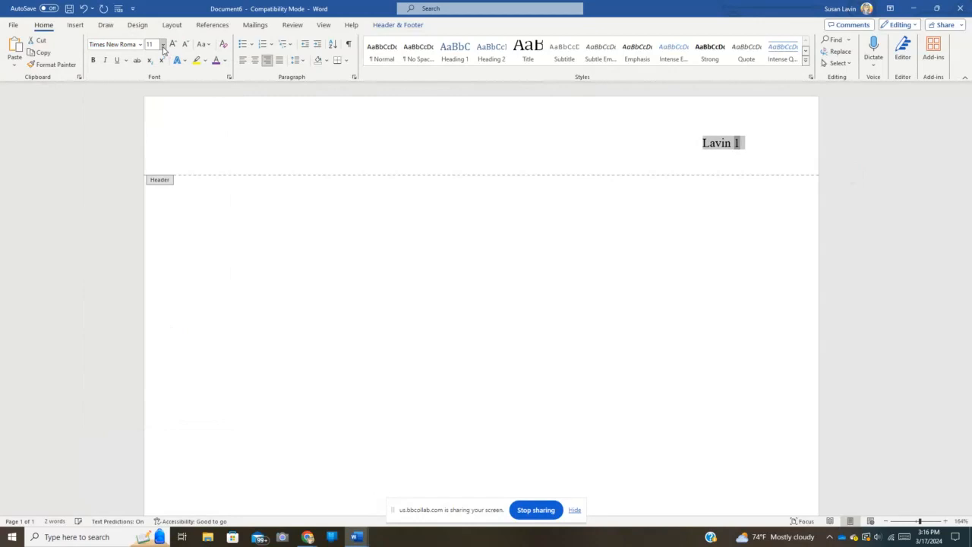
{"action": "left_click", "coordinate": [161, 44]}
{"action": "left_click", "coordinate": [155, 104]}
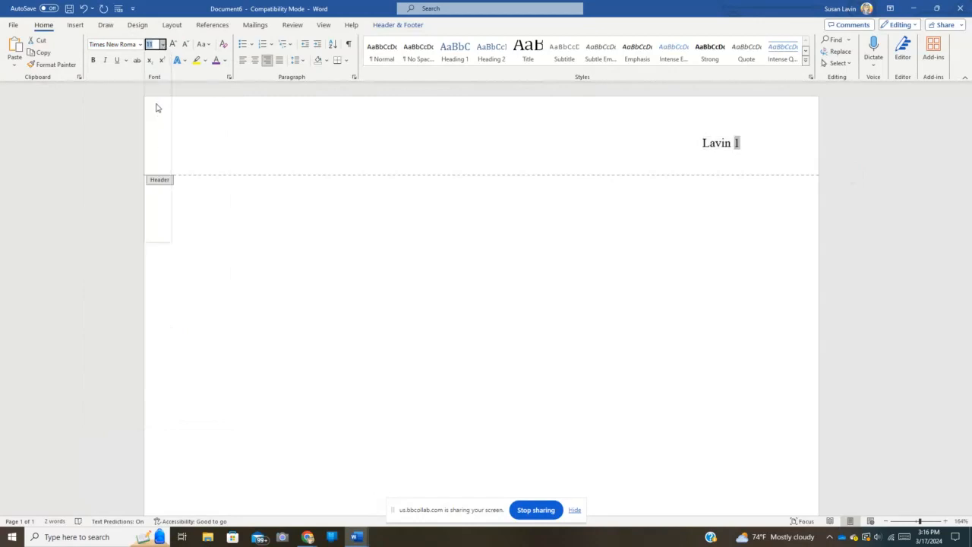
{"action": "left_click", "coordinate": [664, 154]}
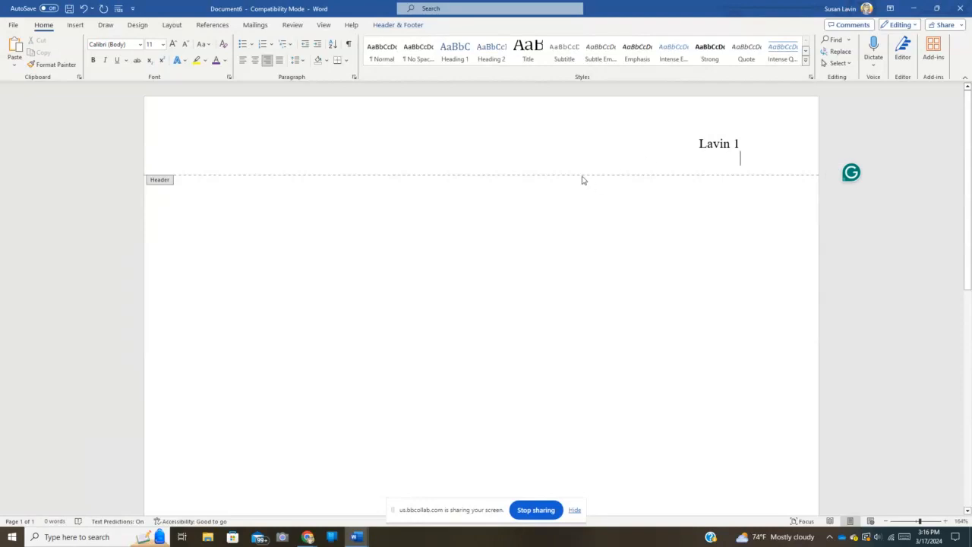
{"action": "double_click", "coordinate": [523, 252]}
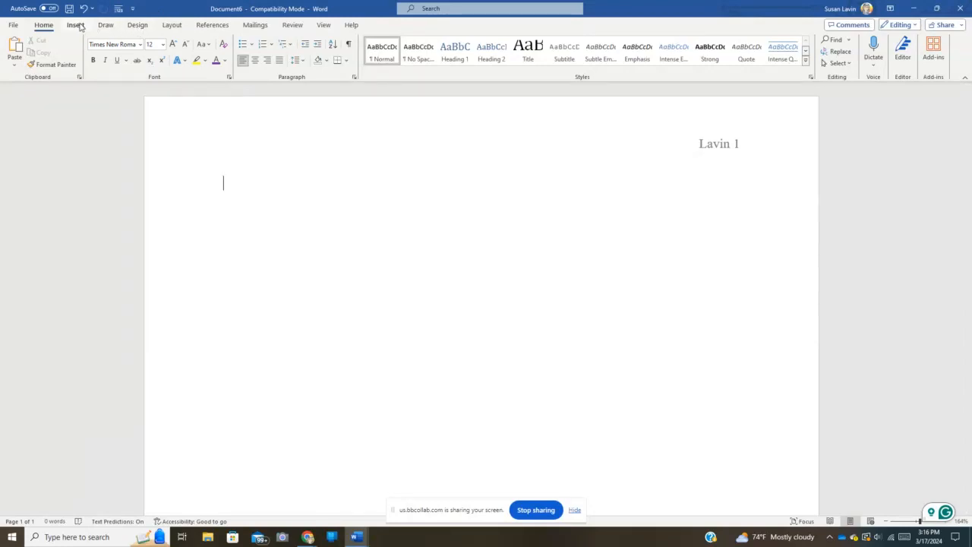
Step: Check the document's page margin presets and page orientation without changing them
{"action": "left_click", "coordinate": [171, 26]}
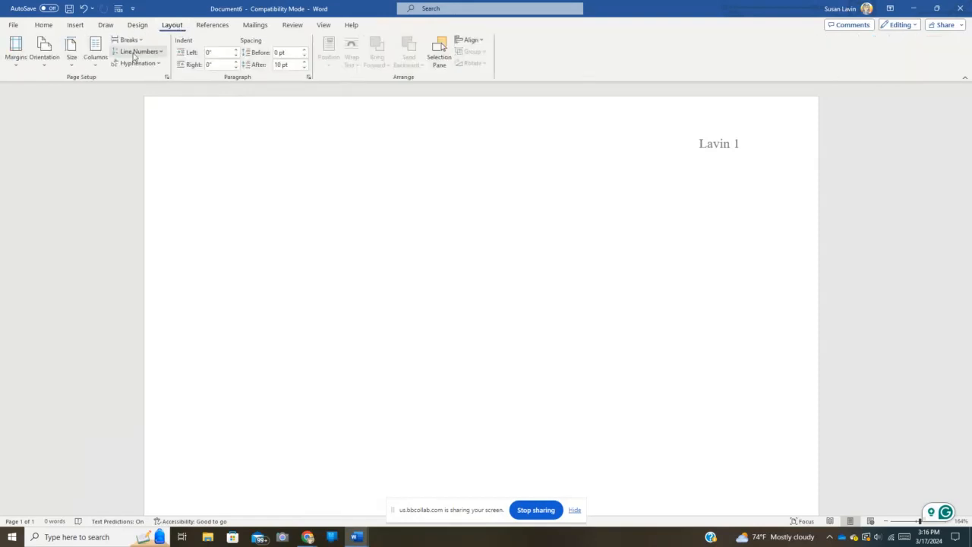
{"action": "left_click", "coordinate": [17, 66]}
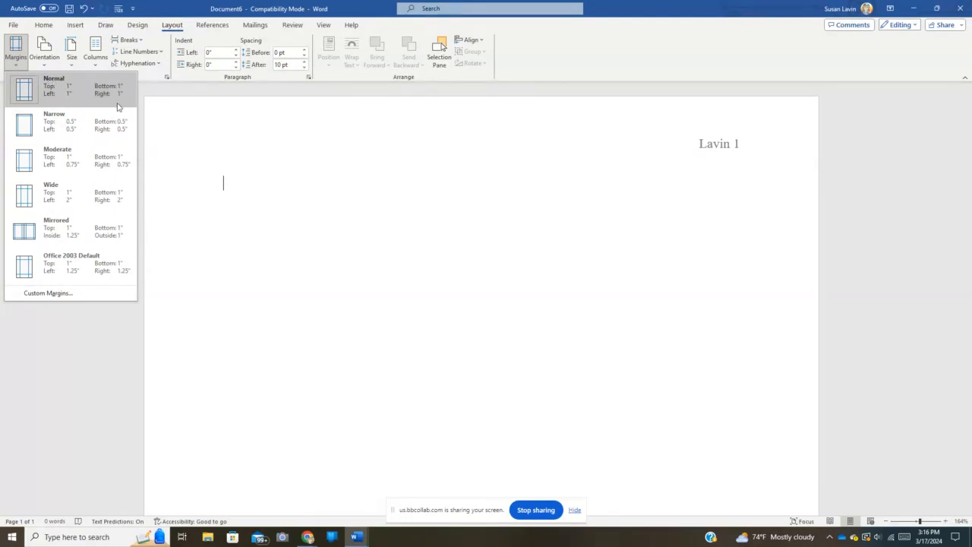
{"action": "left_click", "coordinate": [44, 67]}
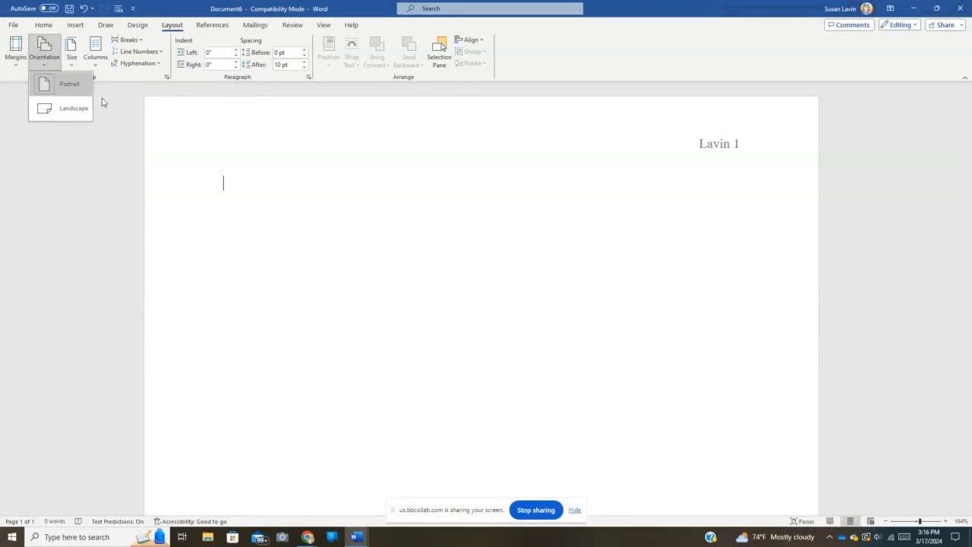
{"action": "left_click", "coordinate": [330, 200]}
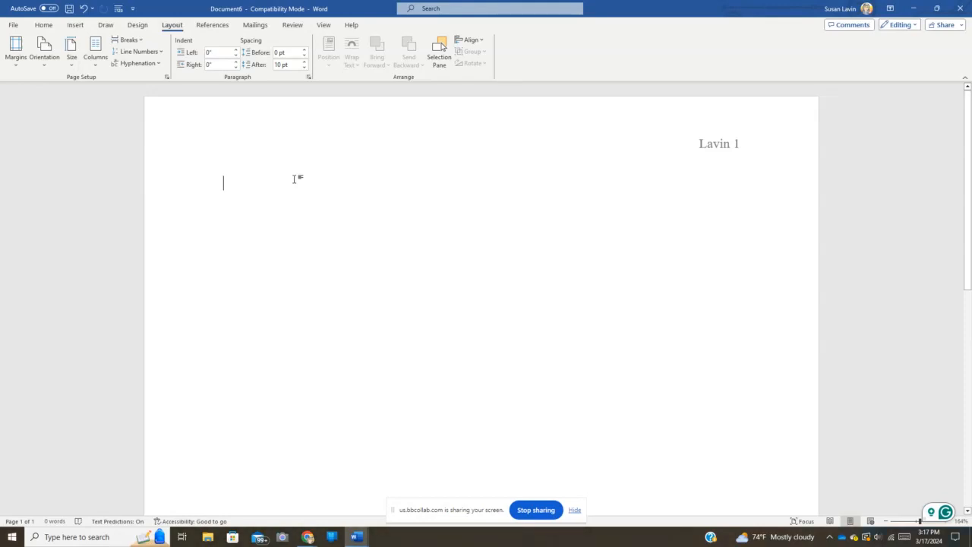
{"action": "type", "text": "Your "}
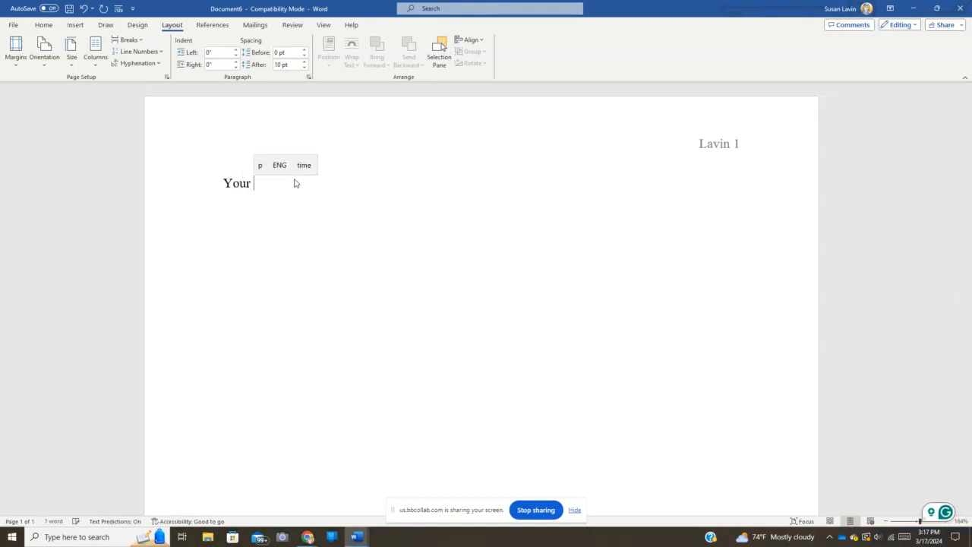
{"action": "type", "text": "N"}
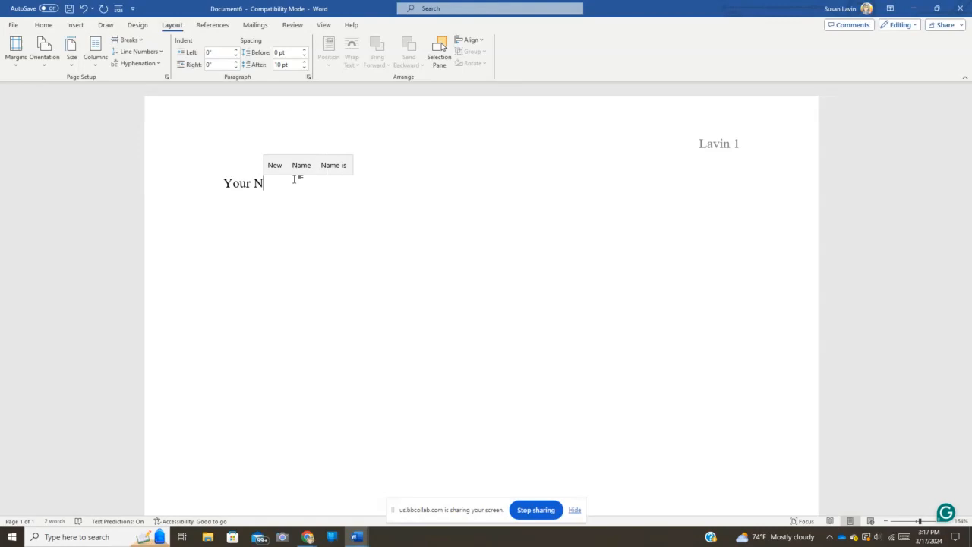
{"action": "key", "text": "BackSpace"}
{"action": "key", "text": "BackSpace"}
{"action": "key", "text": "BackSpace"}
{"action": "key", "text": "BackSpace"}
{"action": "key", "text": "BackSpace"}
{"action": "key", "text": "BackSpace"}
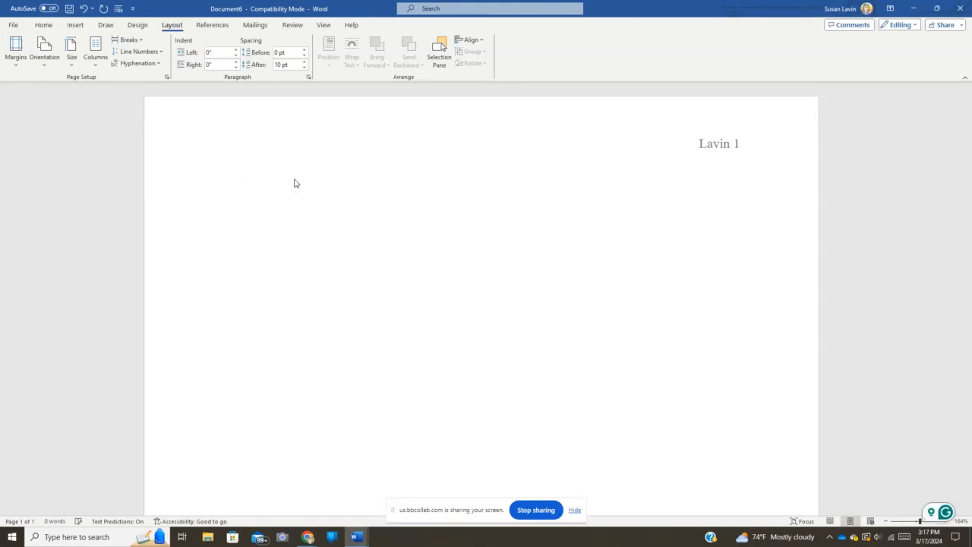
Step: Enter the student's name and the instructor's name on separate lines at the start of the document body
{"action": "type", "text": "Ima "}
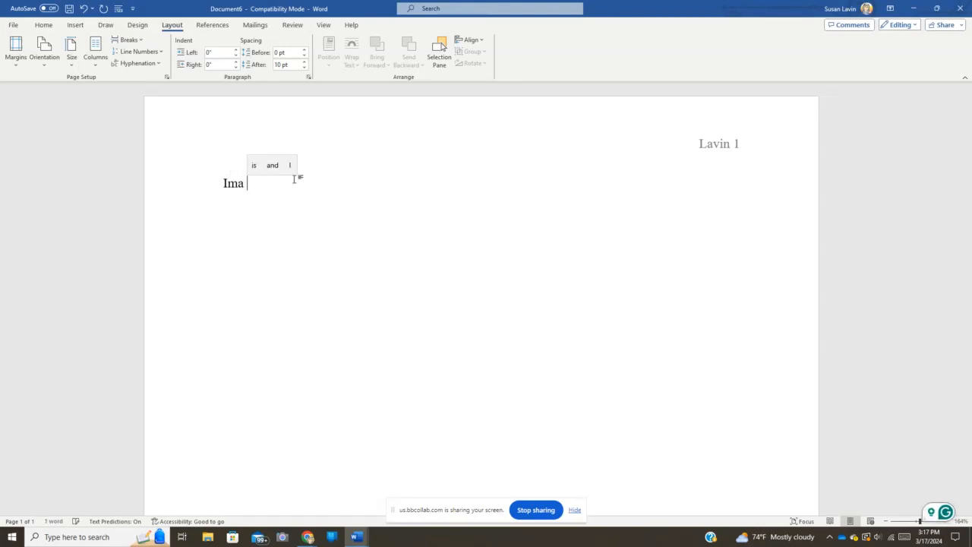
{"action": "type", "text": "Student"}
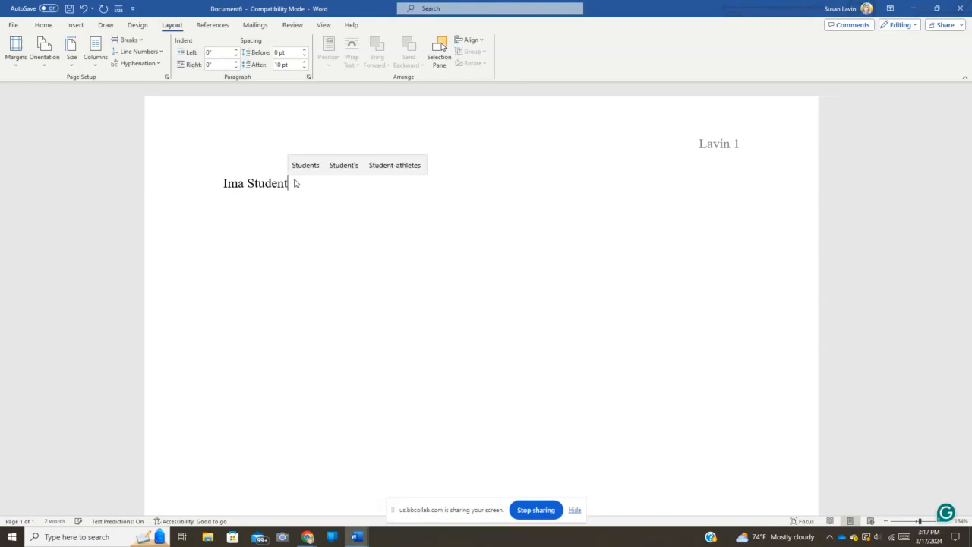
{"action": "key", "text": "Return"}
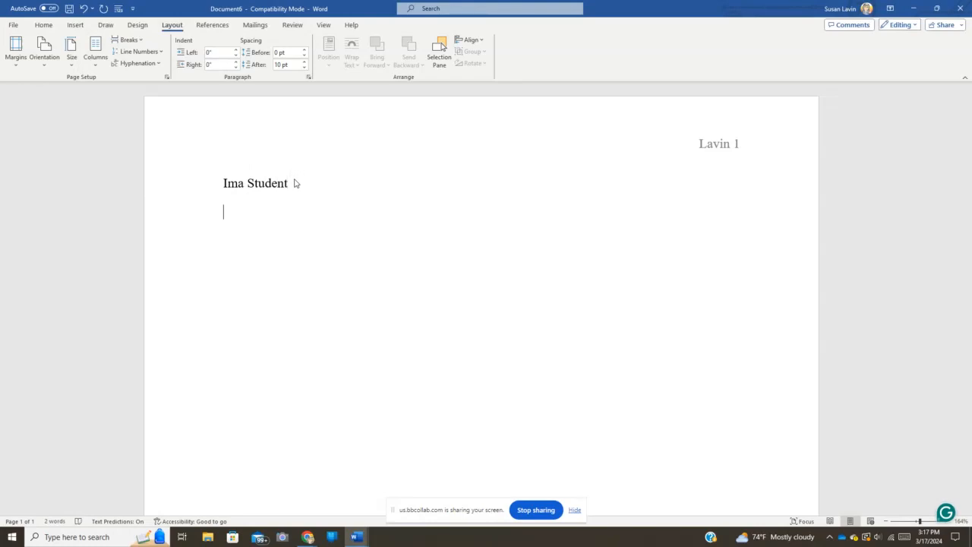
{"action": "type", "text": "Ms. L"}
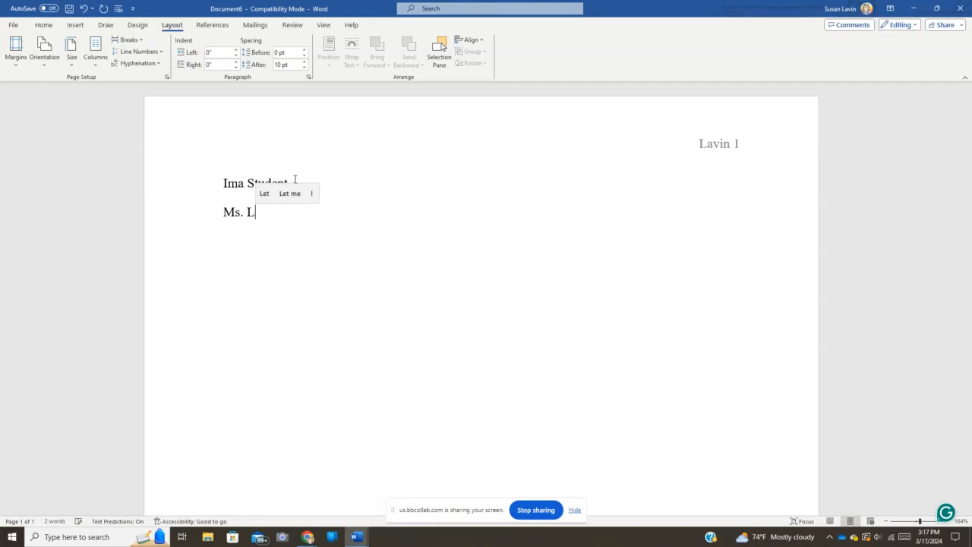
{"action": "type", "text": "avin"}
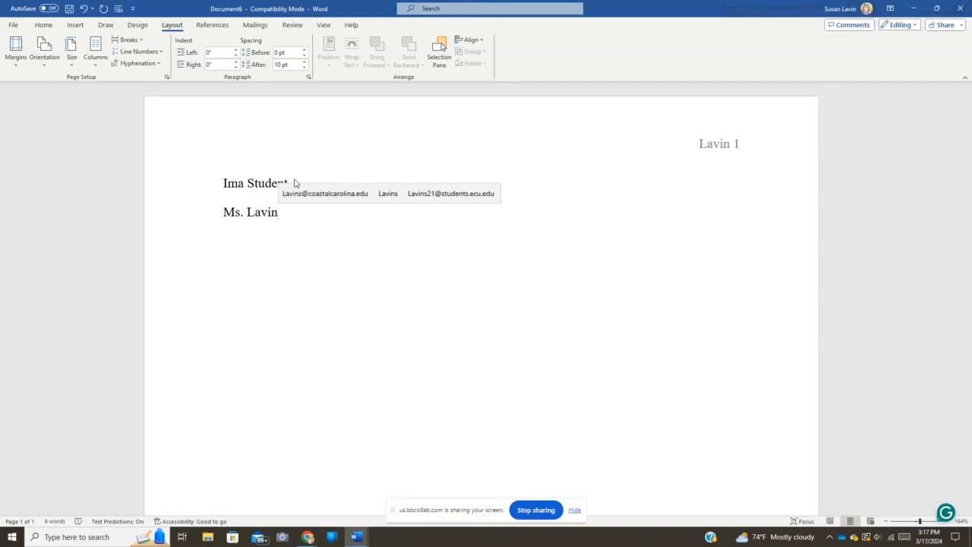
{"action": "key", "text": "Return"}
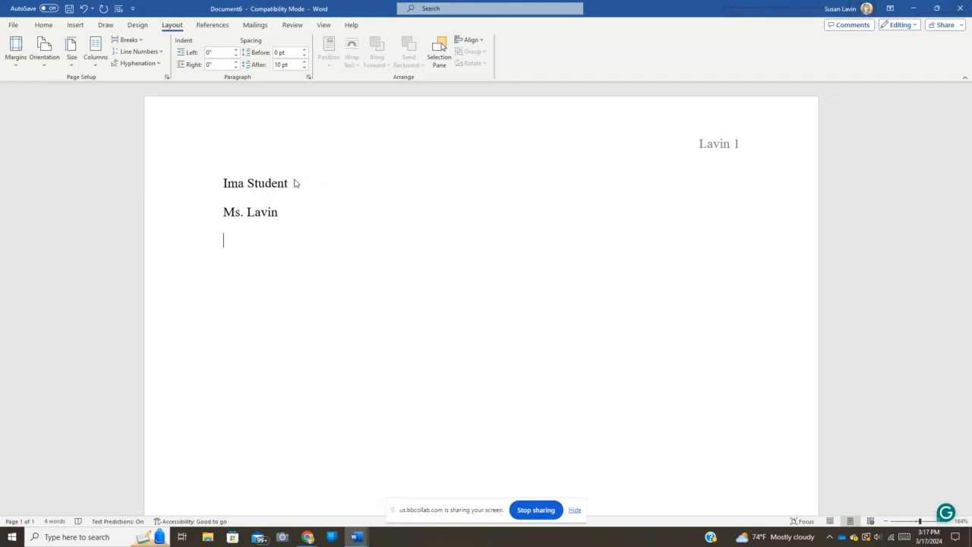
Step: Enter the course line "Eng 111-22RW" below the instructor's name
{"action": "type", "text": "Eng"}
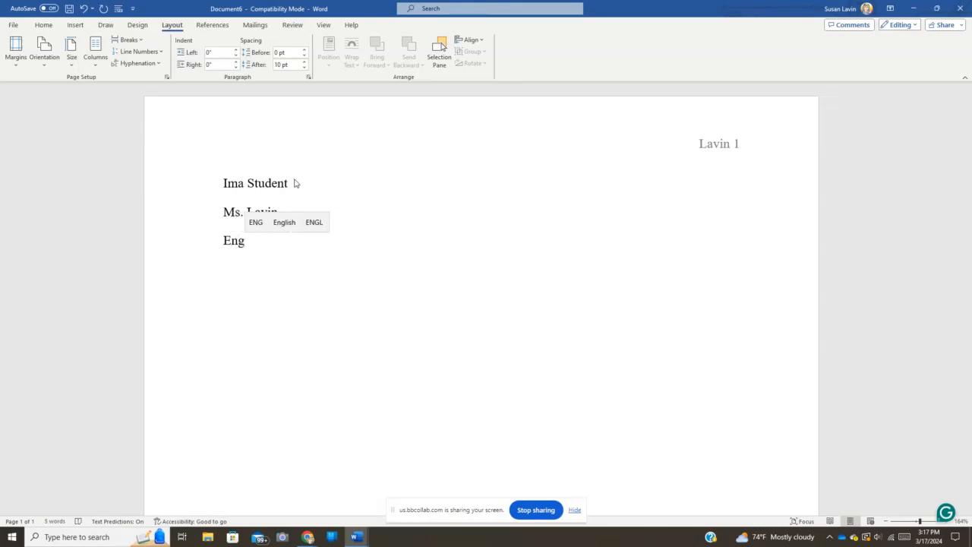
{"action": "type", "text": " 11-"}
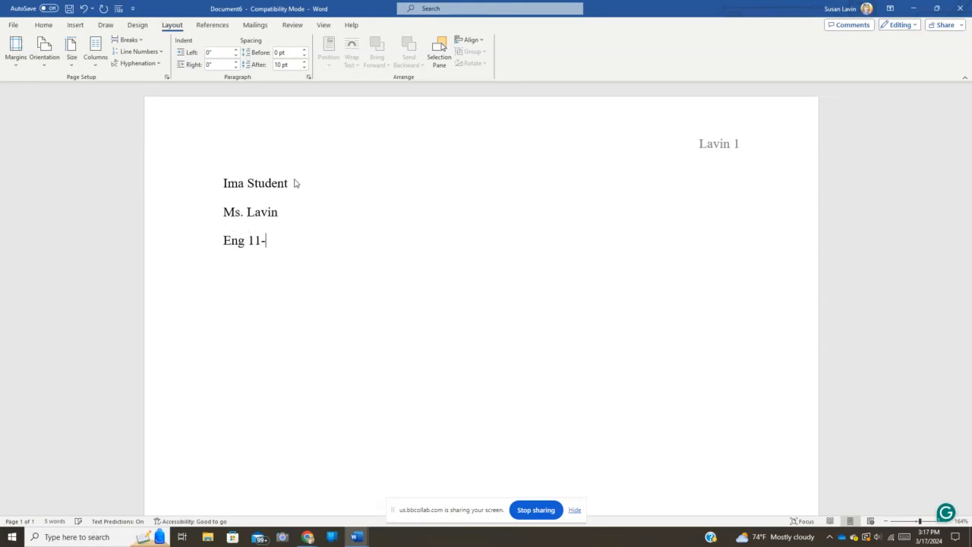
{"action": "type", "text": "22RW"}
{"action": "left_click", "coordinate": [255, 242]}
{"action": "type", "text": "1"}
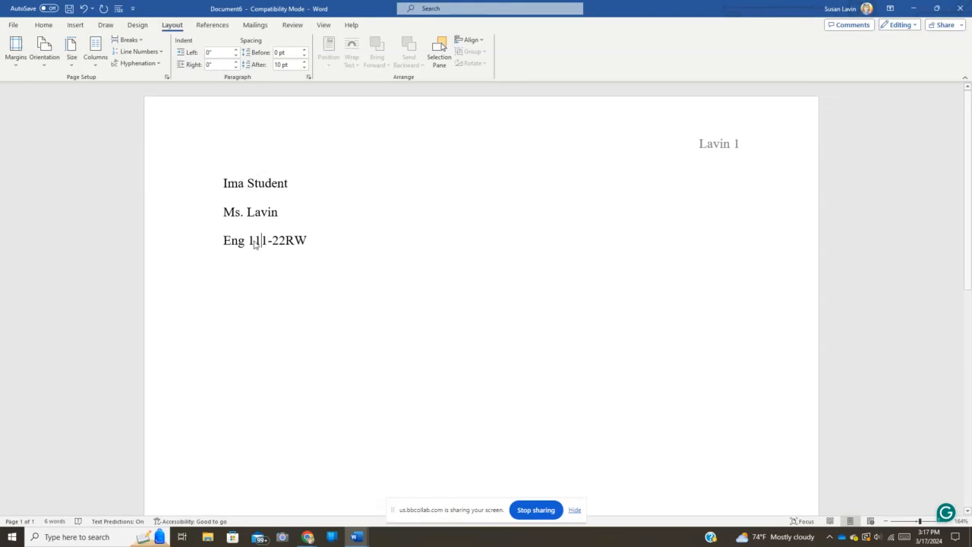
{"action": "left_click", "coordinate": [328, 238]}
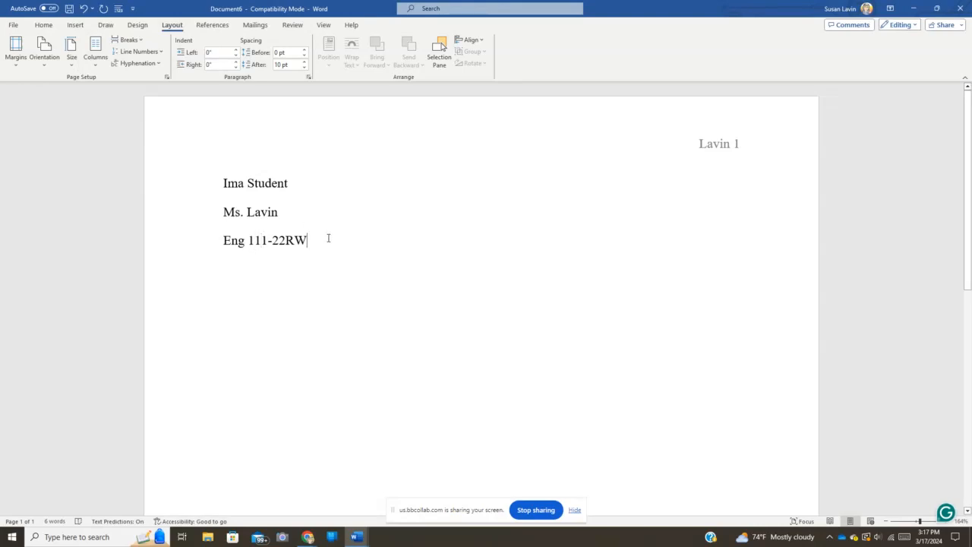
Step: Add the date "17 March 2024" on a new line below the course line
{"action": "key", "text": "Return"}
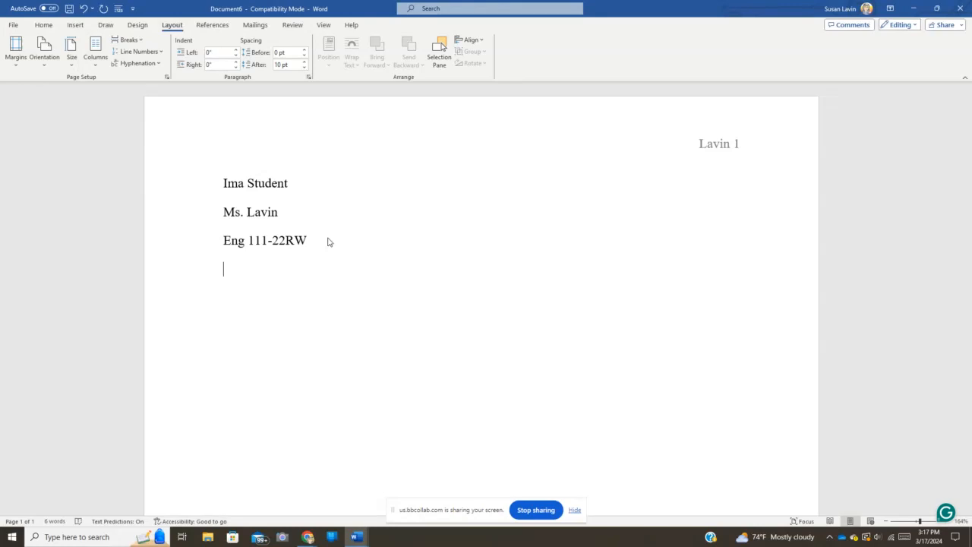
{"action": "type", "text": "17 M"}
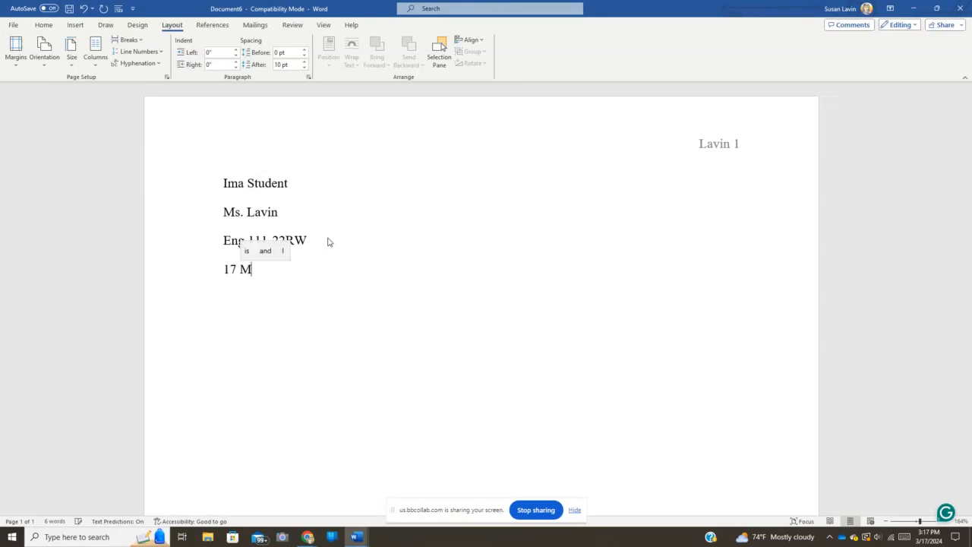
{"action": "type", "text": "arch 2024"}
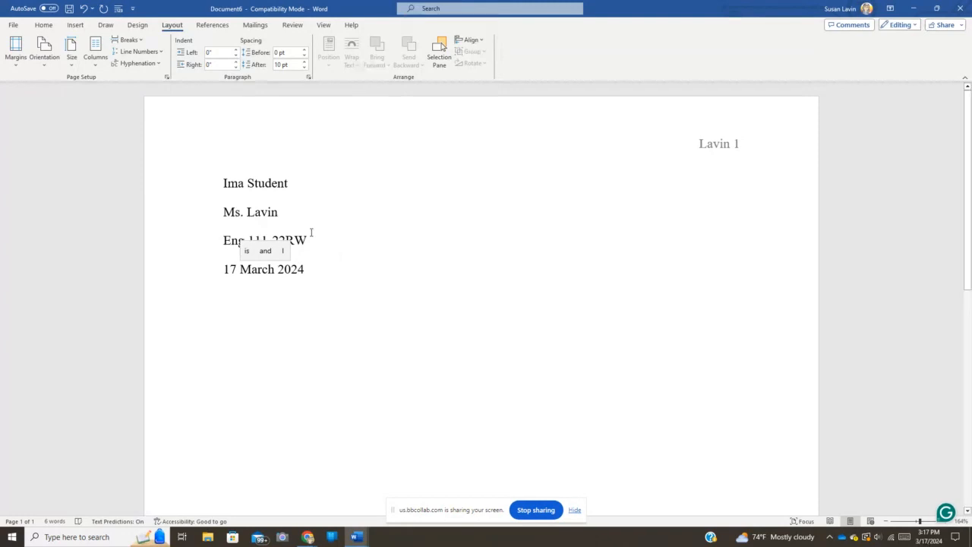
{"action": "scroll", "coordinate": [330, 272], "scroll_direction": "down", "scroll_amount": 1}
{"action": "scroll", "coordinate": [330, 267], "scroll_direction": "up", "scroll_amount": 1}
Step: Start a new centered line below the date and enter the title "Your Unique Title"
{"action": "key", "text": "Return"}
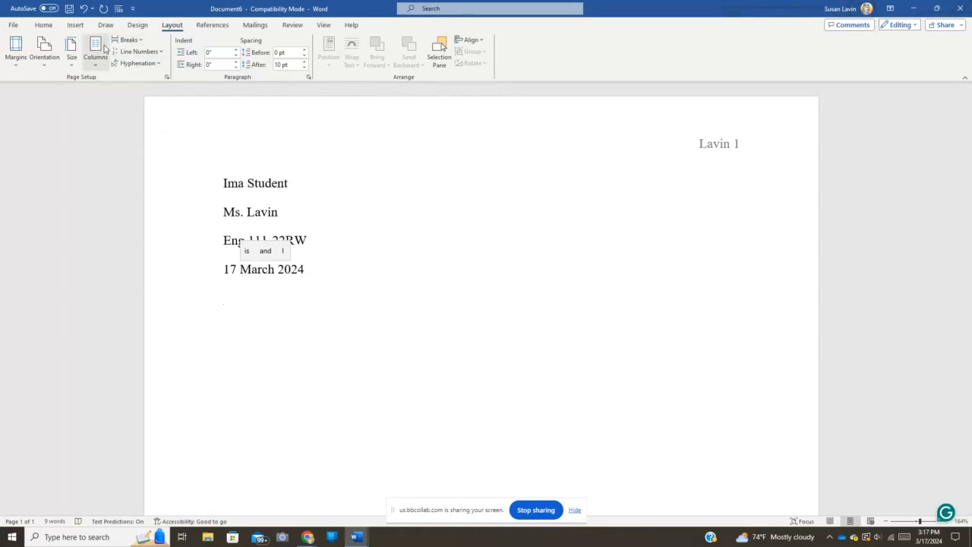
{"action": "left_click", "coordinate": [46, 26]}
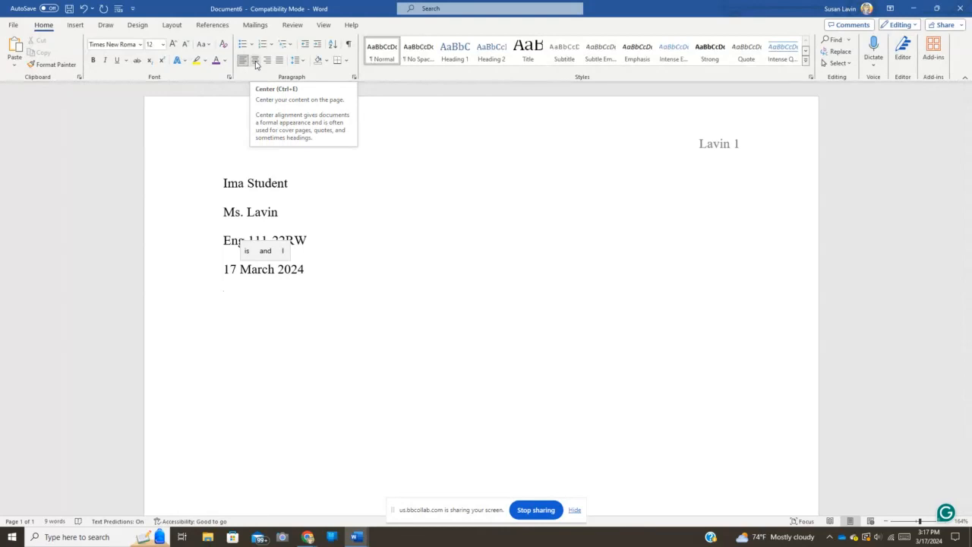
{"action": "left_click", "coordinate": [256, 60]}
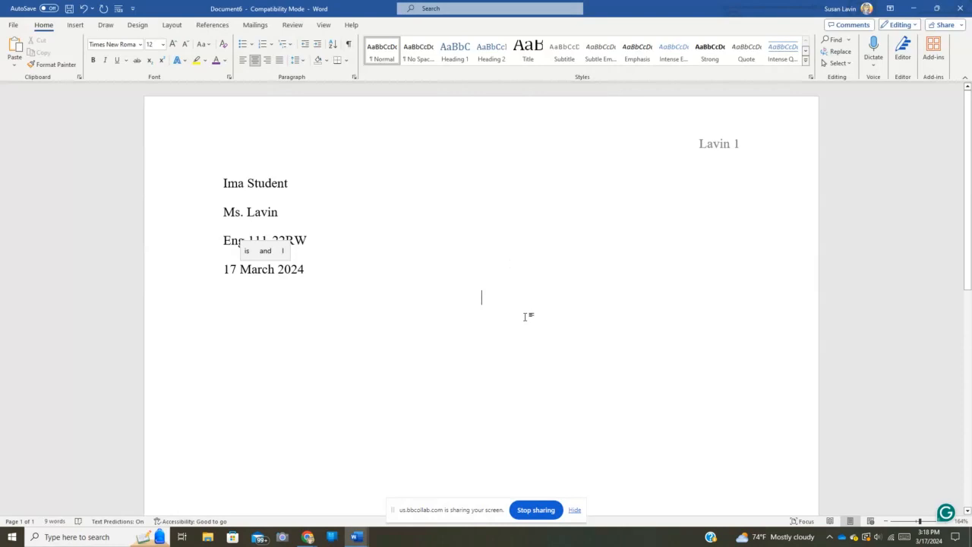
{"action": "type", "text": "Your "}
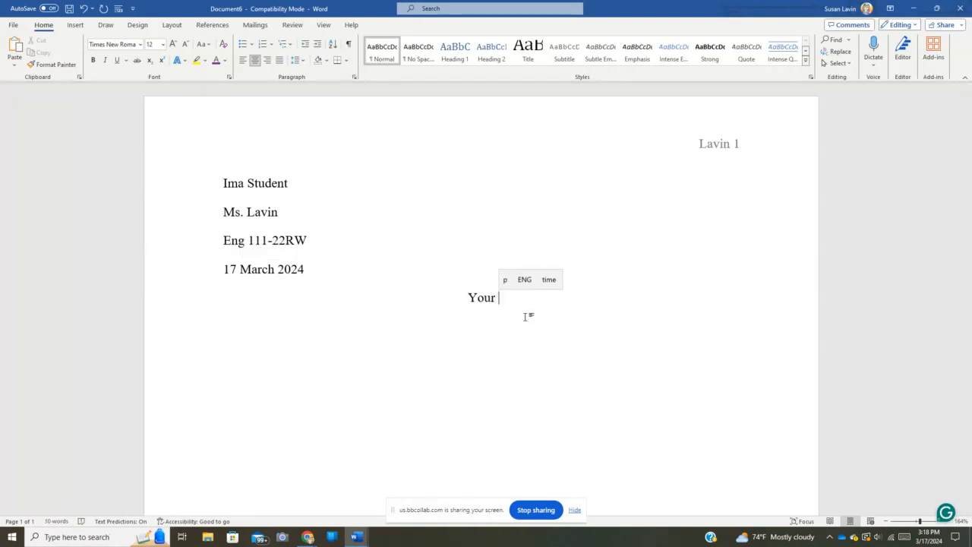
{"action": "type", "text": "Uniq"}
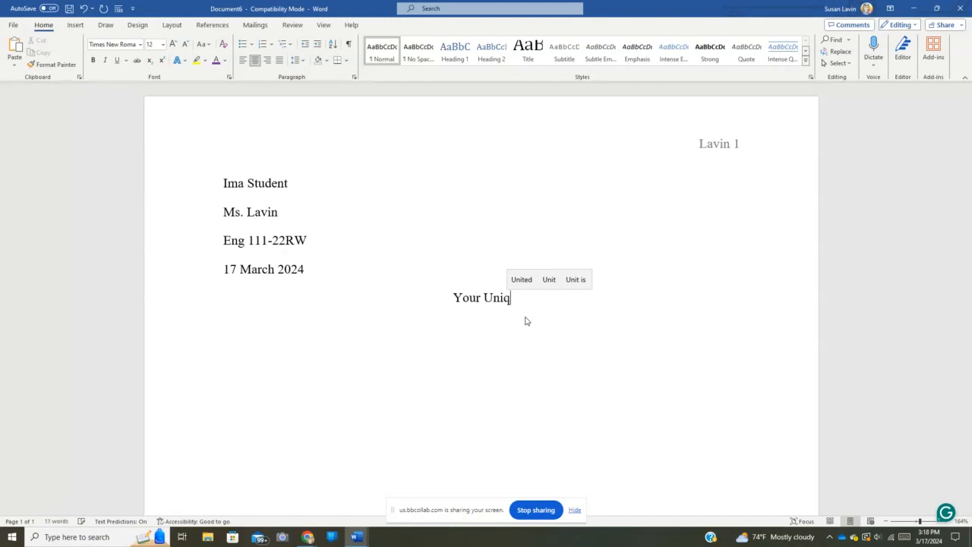
{"action": "type", "text": "ue Ti"}
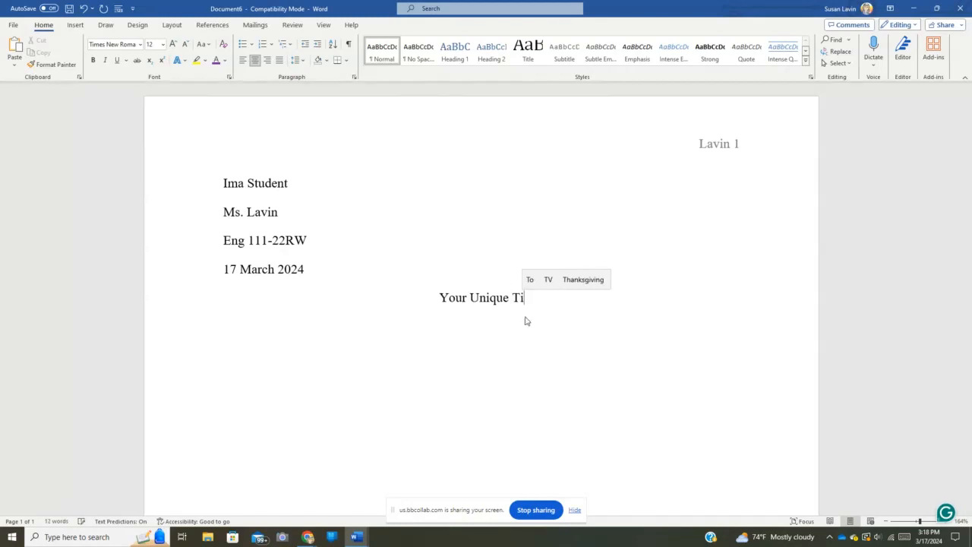
{"action": "type", "text": "tle"}
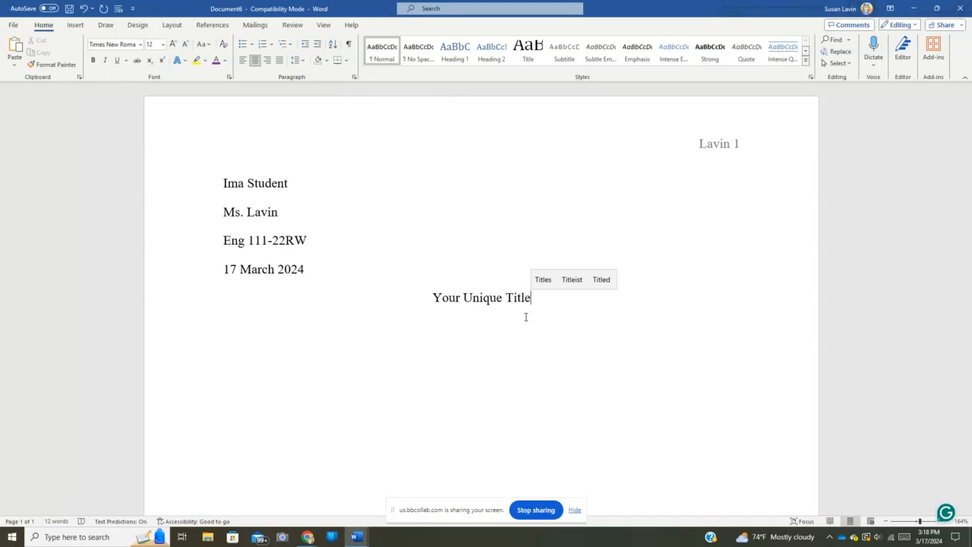
Step: Extend the centered title with a colon and the placeholder "A Subtitle"
{"action": "type", "text": ":"}
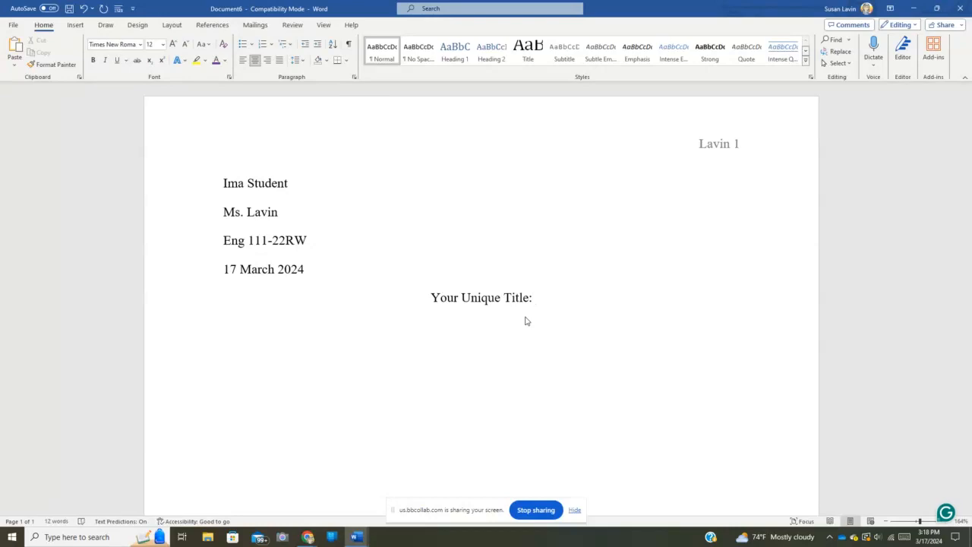
{"action": "type", "text": " A"}
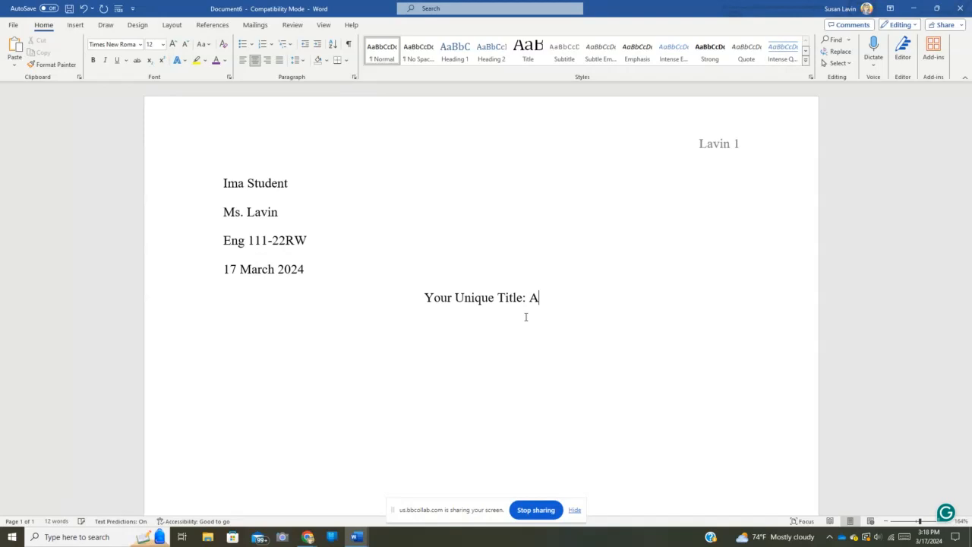
{"action": "type", "text": " Sub"}
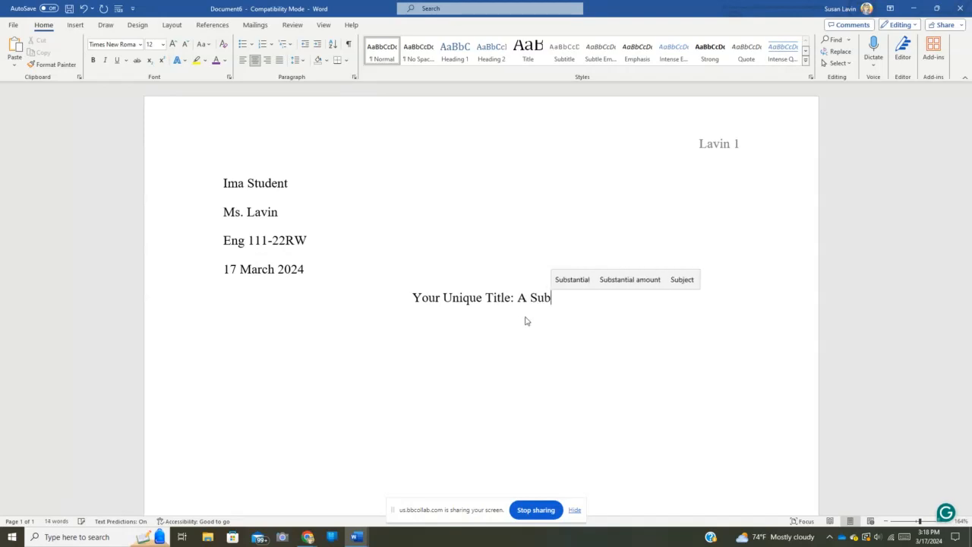
{"action": "type", "text": "titl"}
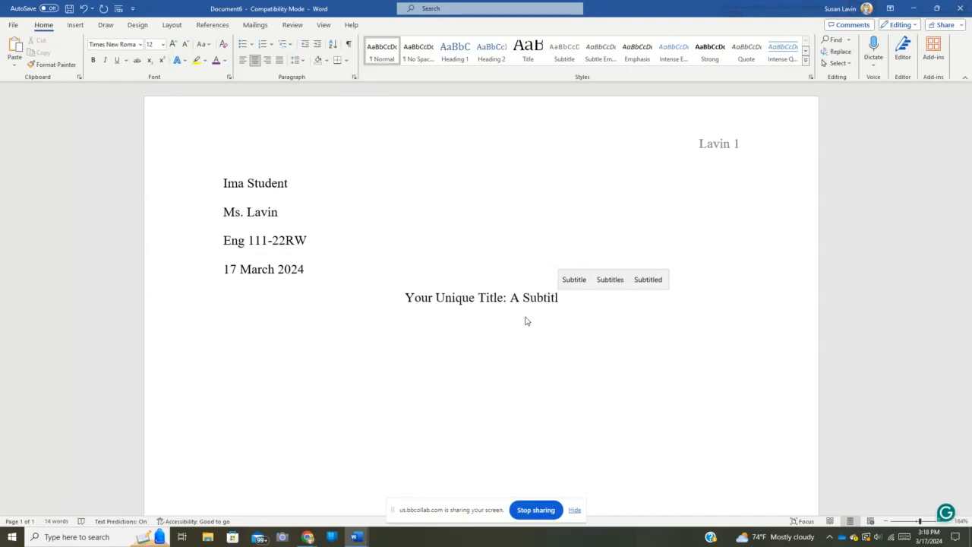
{"action": "type", "text": "e"}
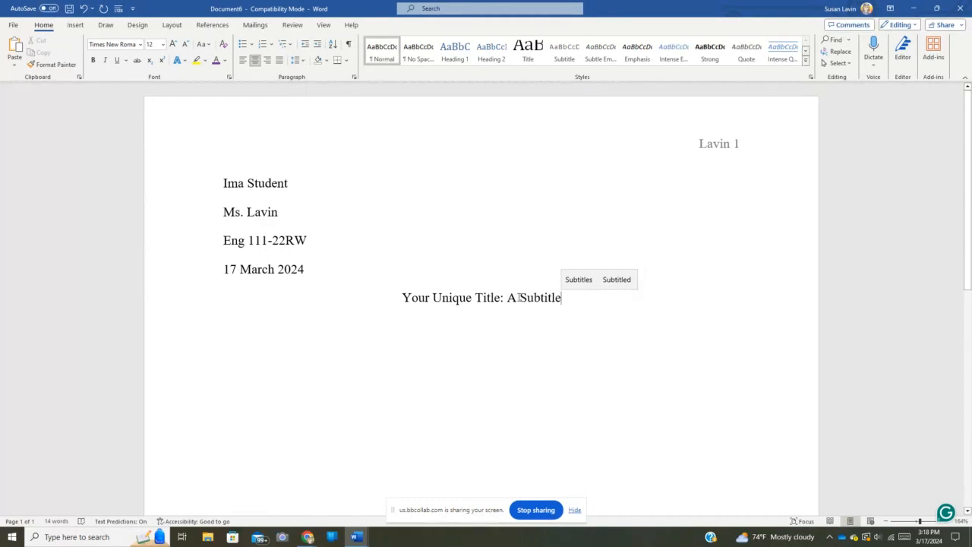
Step: Replace the word "Subtitle" in the title line with "Visual Rhetorical Analysis"
{"action": "left_click_drag", "start_coordinate": [522, 297], "coordinate": [586, 297]}
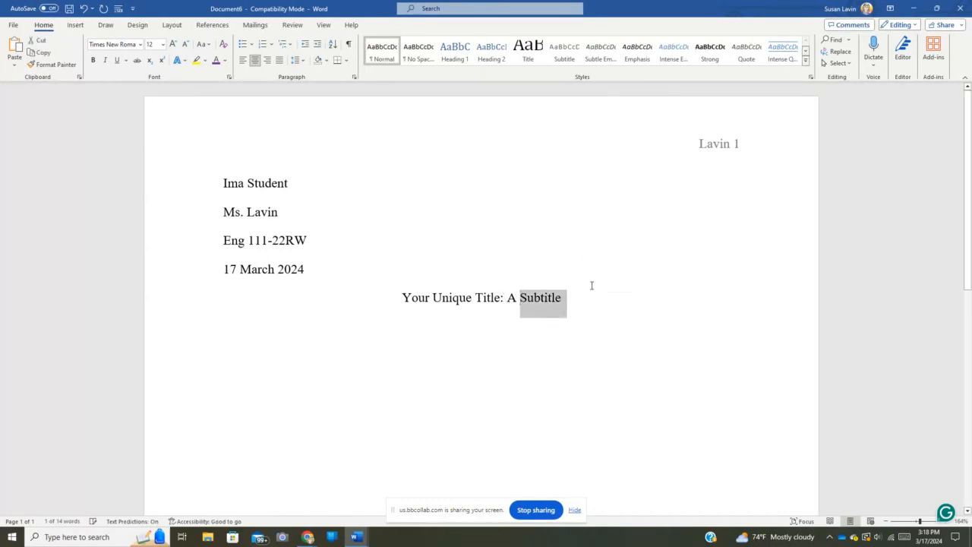
{"action": "type", "text": "Visu"}
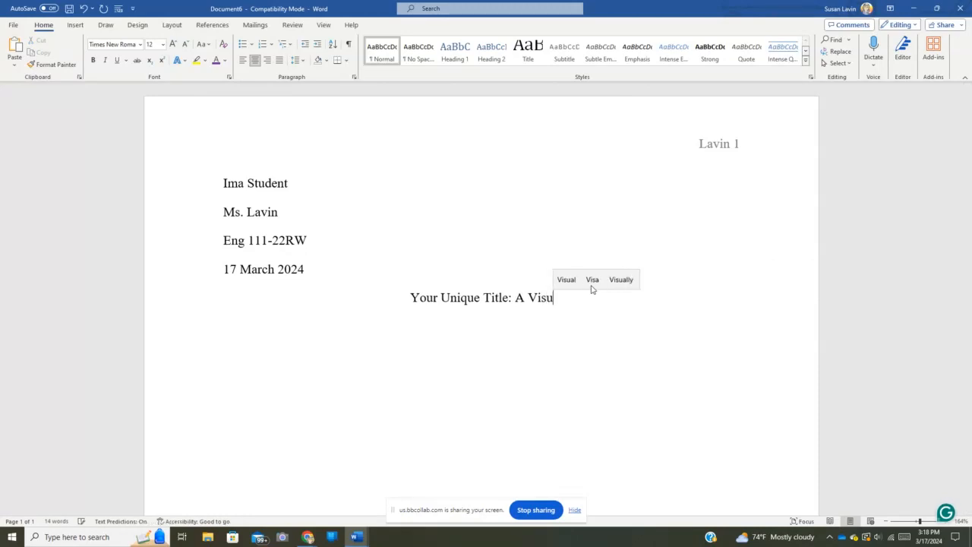
{"action": "type", "text": "al Rhe"}
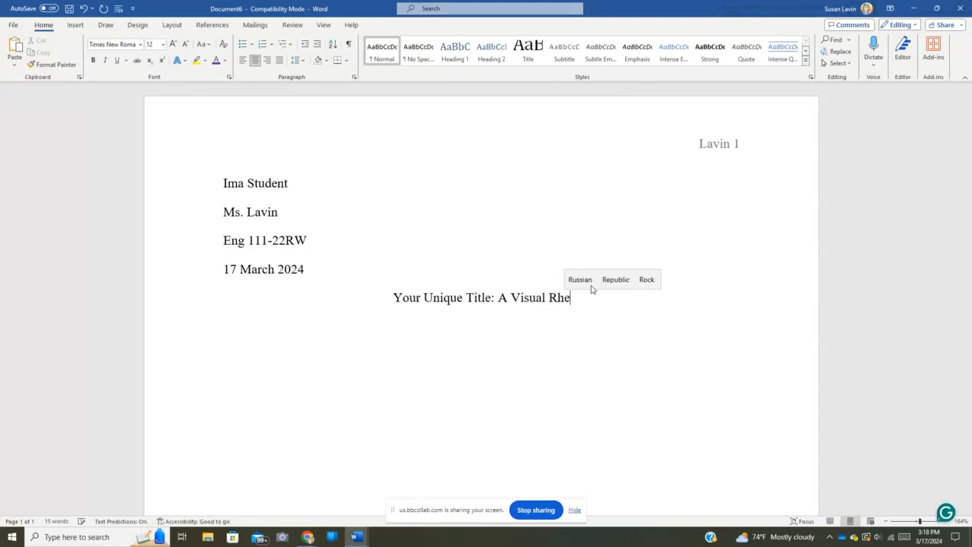
{"action": "type", "text": "torical"}
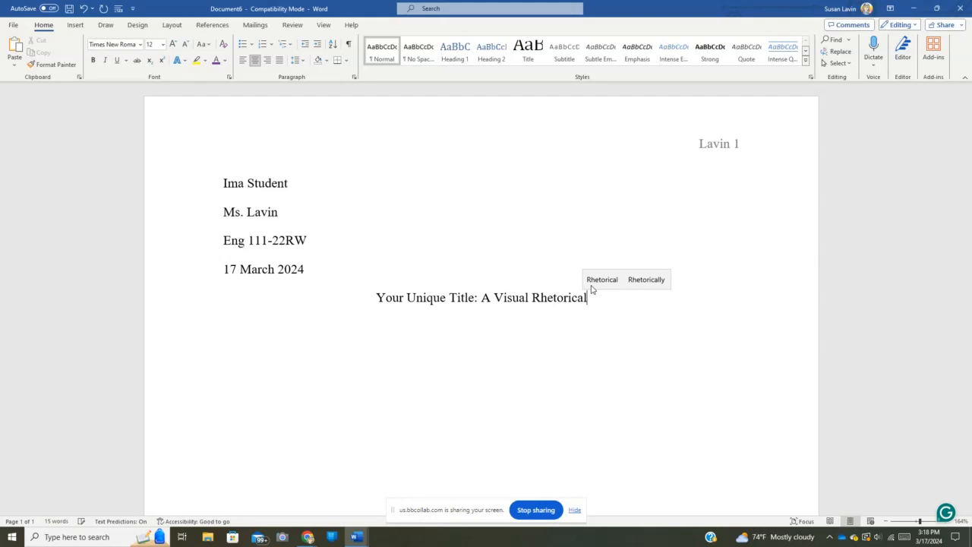
{"action": "type", "text": " Analysis"}
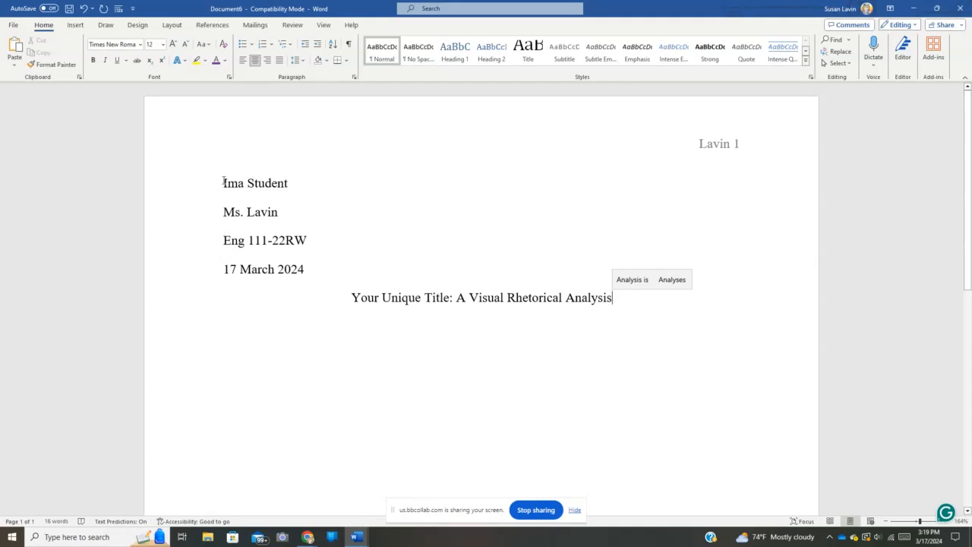
Step: For all heading lines and the title, set the spacing after to 0 pt and disable added space between paragraphs of the same style
{"action": "left_click_drag", "start_coordinate": [223, 182], "coordinate": [491, 267]}
{"action": "left_click_drag", "start_coordinate": [616, 291], "coordinate": [623, 298]}
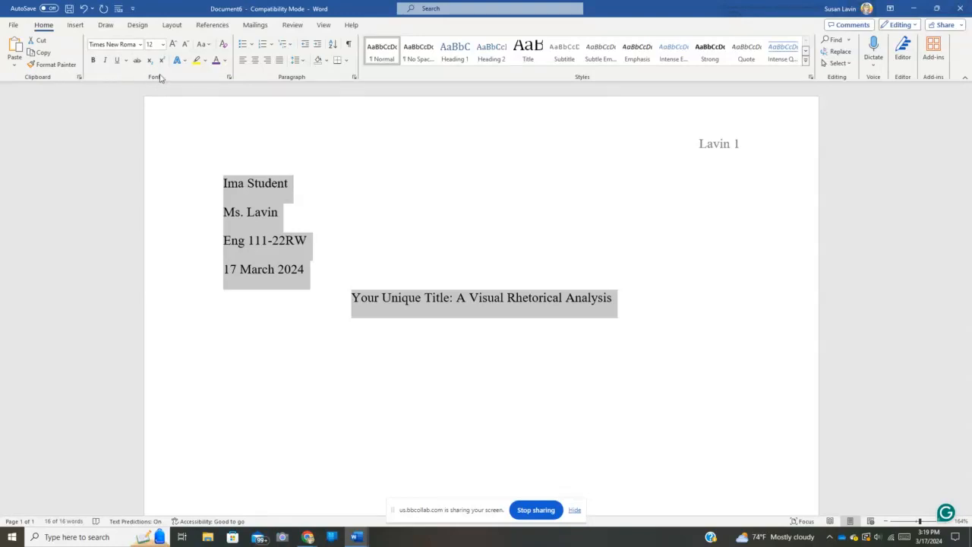
{"action": "left_click", "coordinate": [354, 77]}
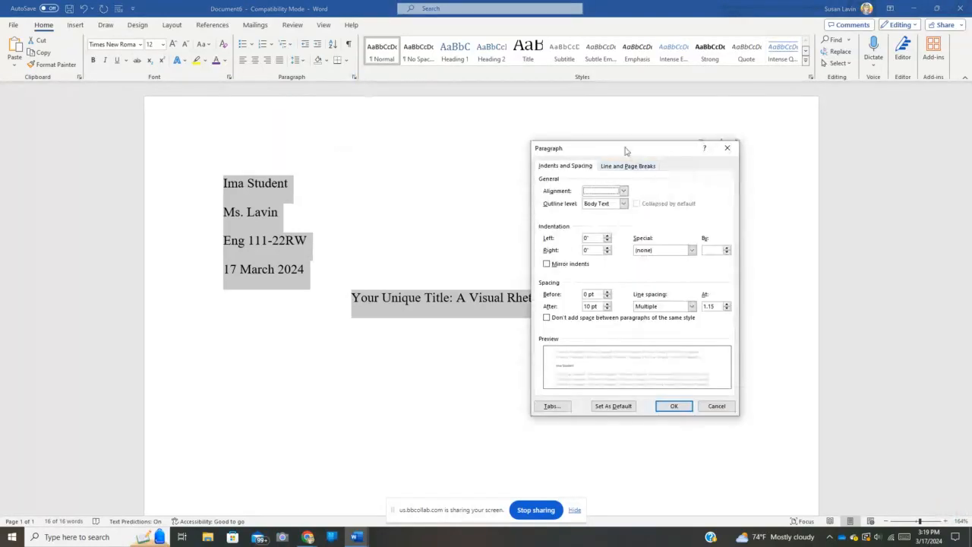
{"action": "left_click", "coordinate": [715, 406]}
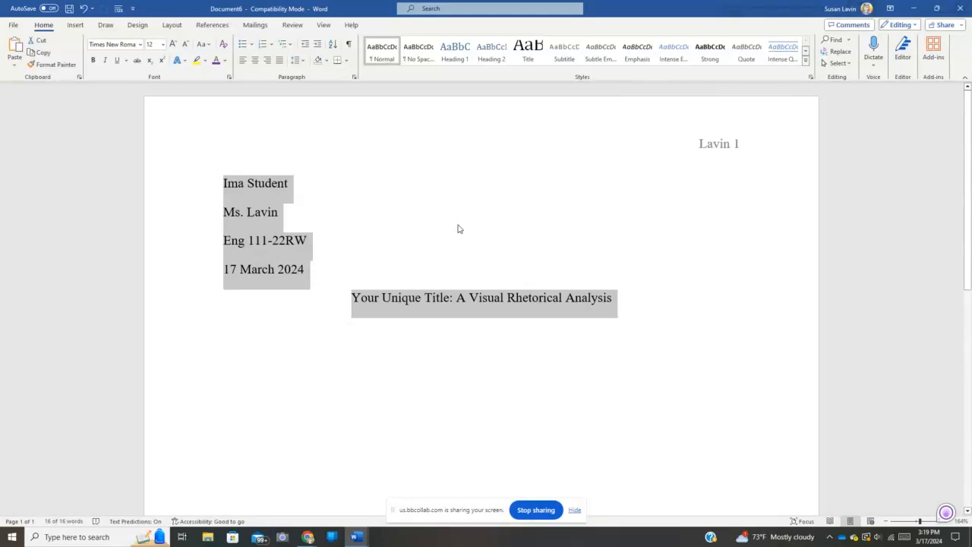
{"action": "right_click", "coordinate": [458, 225]}
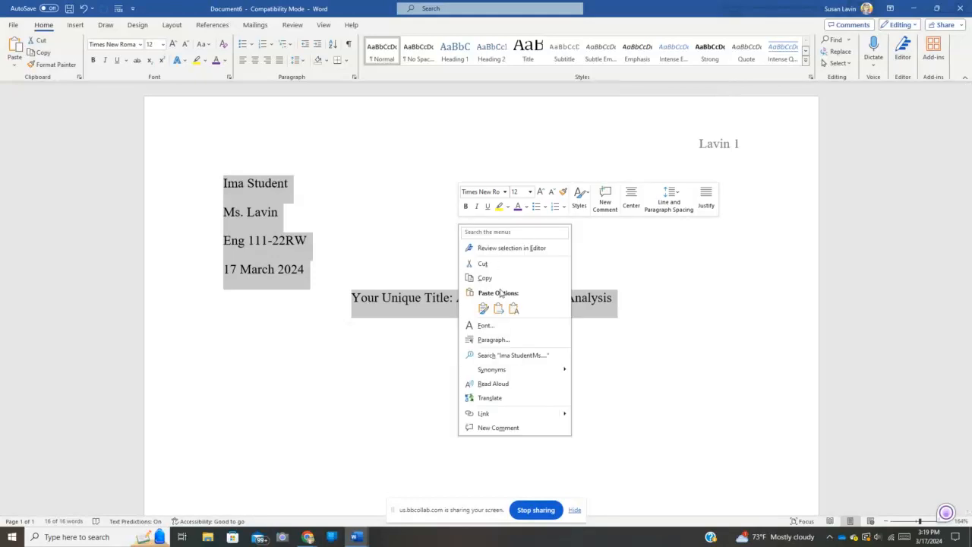
{"action": "left_click", "coordinate": [492, 341]}
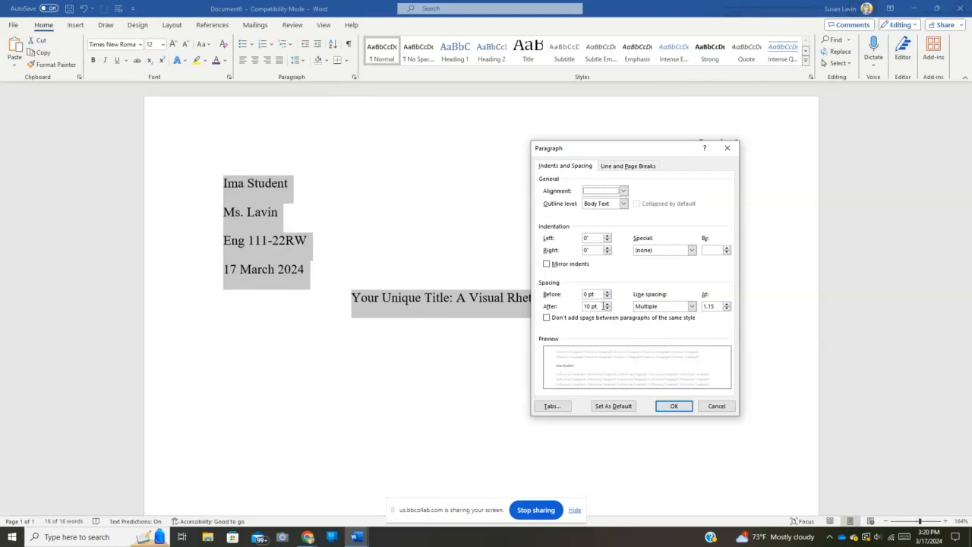
{"action": "left_click", "coordinate": [608, 309]}
{"action": "left_click", "coordinate": [608, 309]}
{"action": "left_click", "coordinate": [547, 317]}
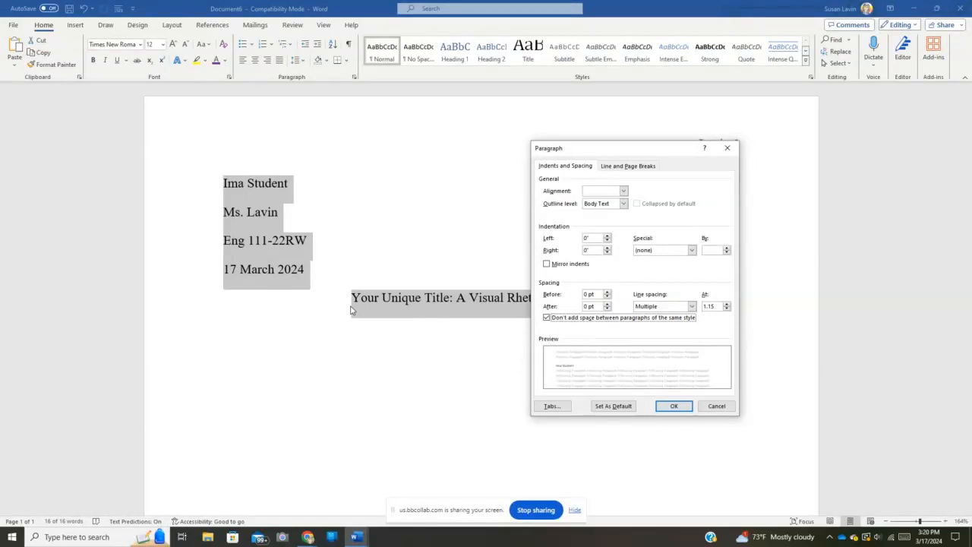
Step: Set the line spacing of the selected heading lines and title to Double and apply the paragraph settings
{"action": "left_click", "coordinate": [693, 306]}
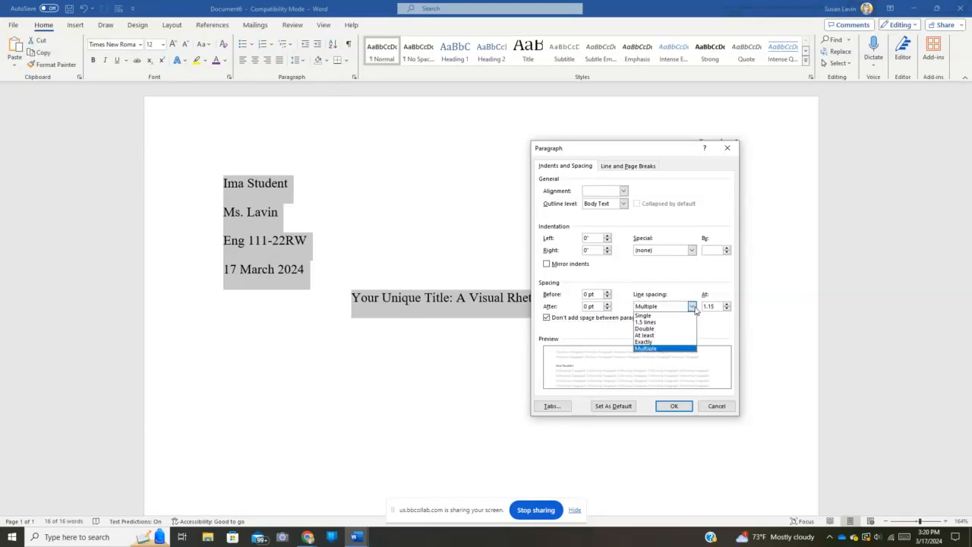
{"action": "left_click", "coordinate": [664, 329]}
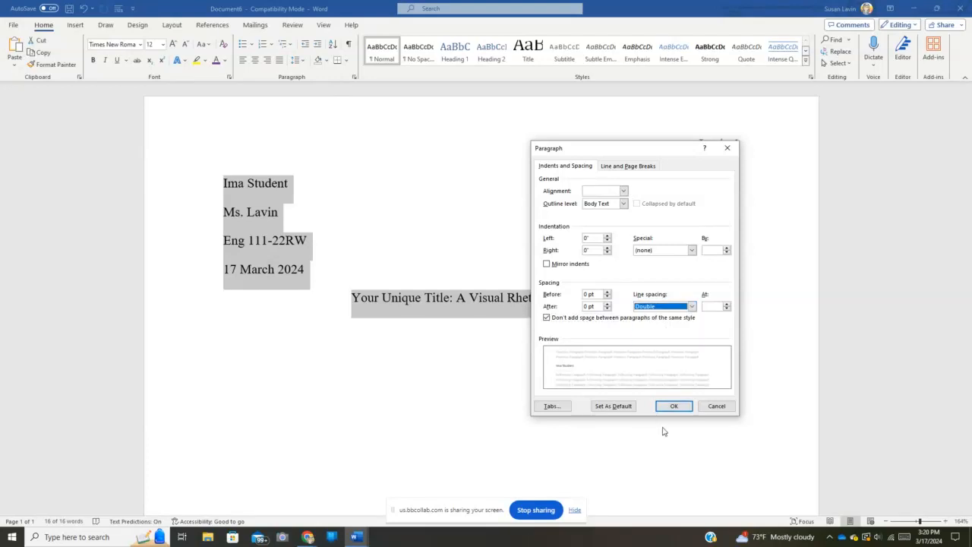
{"action": "left_click", "coordinate": [674, 406]}
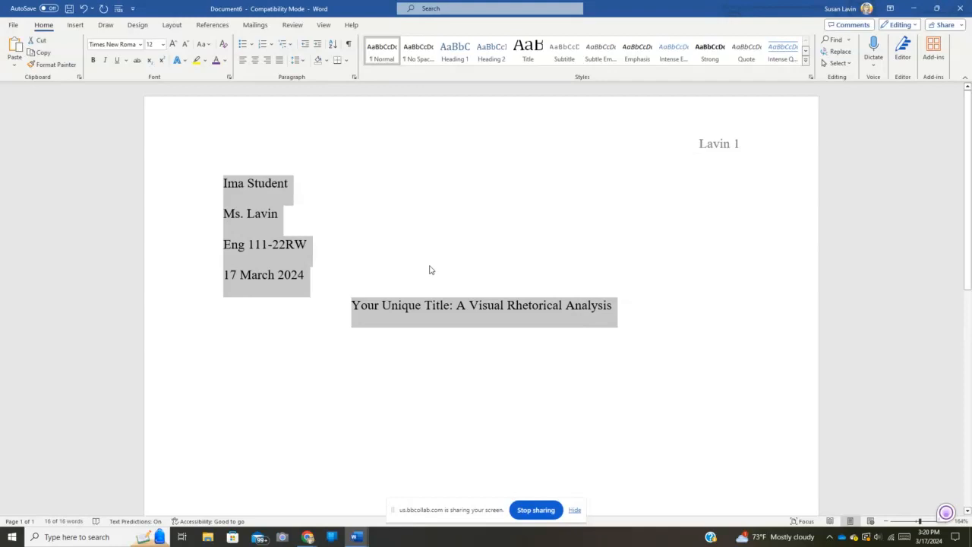
Step: Set the spacing after the selected heading lines and title to 12 pt and apply it
{"action": "left_click", "coordinate": [353, 77]}
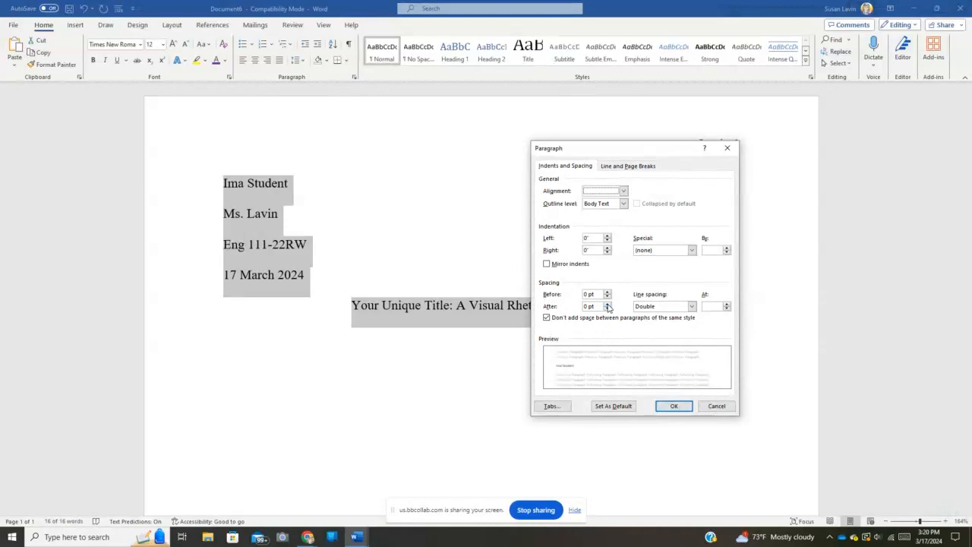
{"action": "left_click", "coordinate": [607, 304]}
{"action": "left_click", "coordinate": [608, 304]}
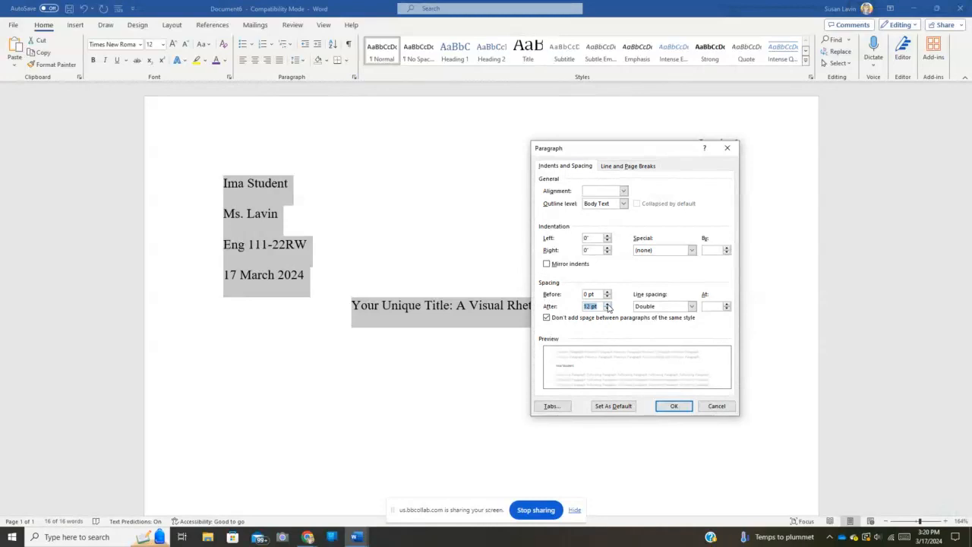
{"action": "left_click", "coordinate": [673, 408]}
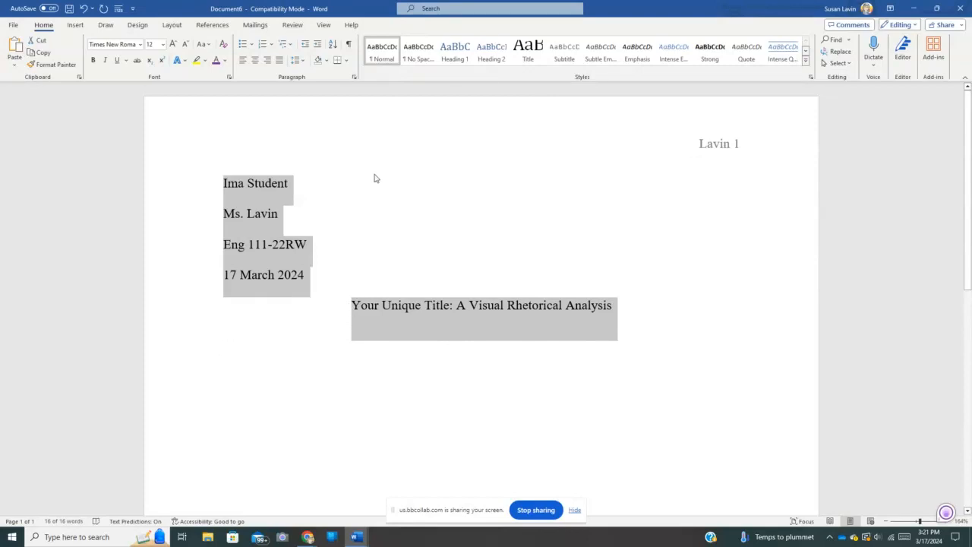
Step: Return the spacing after the selected heading lines and title to 0 pt and apply it
{"action": "left_click", "coordinate": [354, 78]}
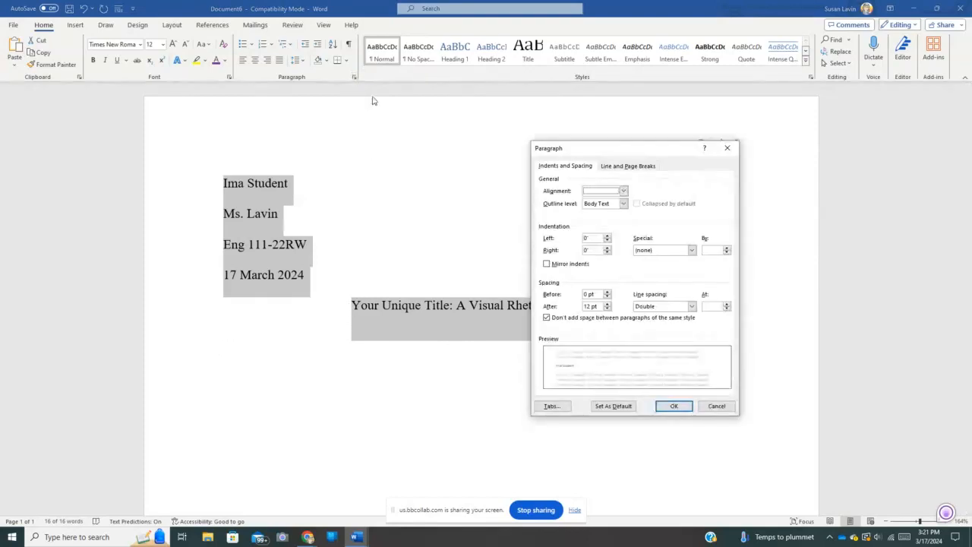
{"action": "left_click", "coordinate": [607, 304]}
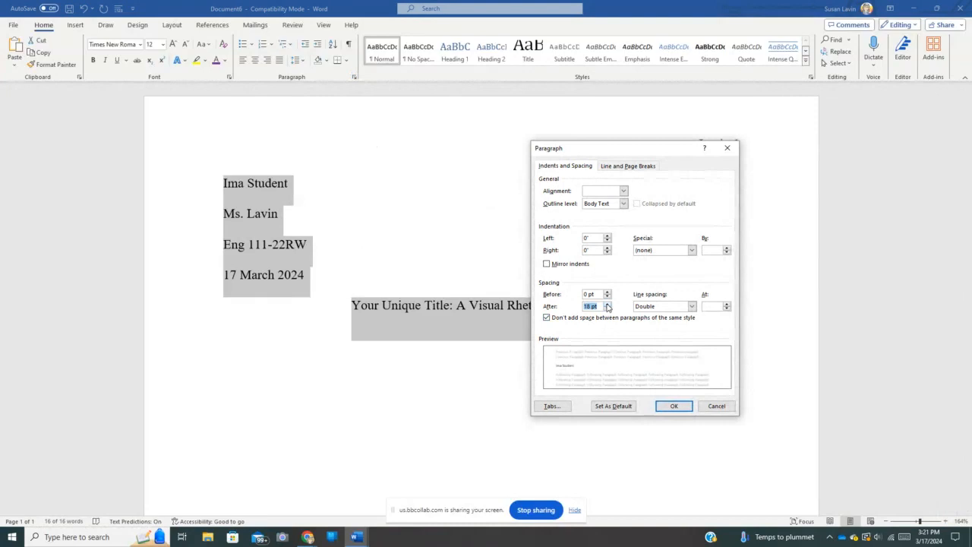
{"action": "left_click", "coordinate": [608, 310]}
{"action": "left_click", "coordinate": [686, 406]}
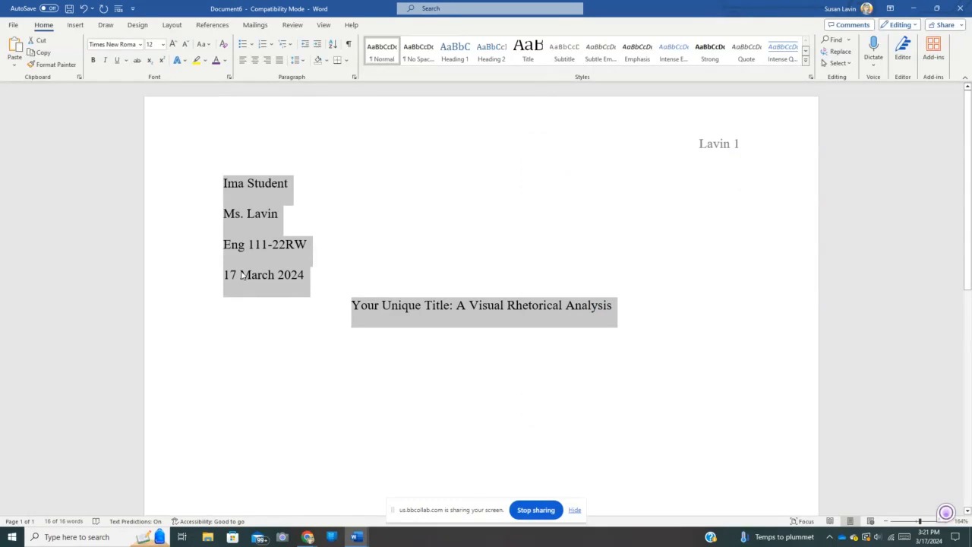
Step: Start a new paragraph below the title and align it left
{"action": "left_click", "coordinate": [623, 318]}
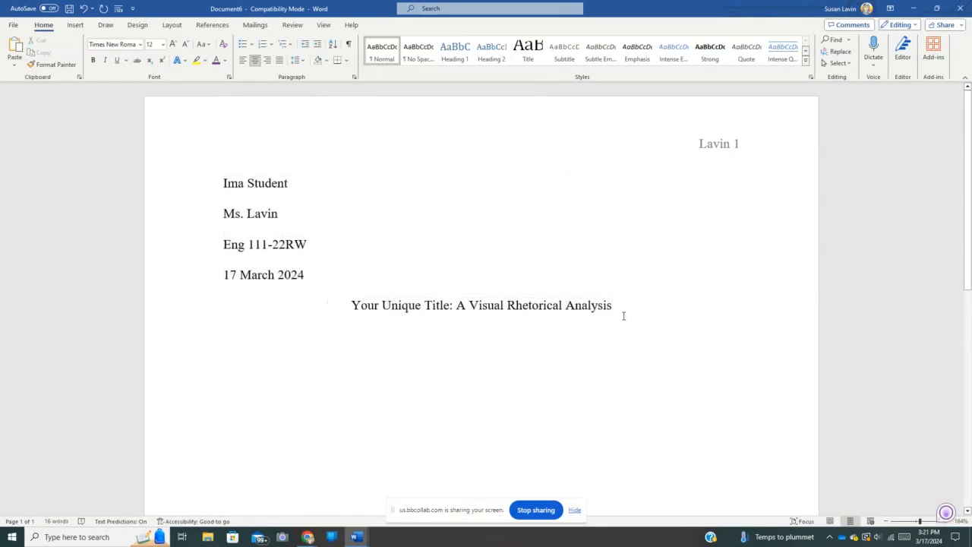
{"action": "key", "text": "Return"}
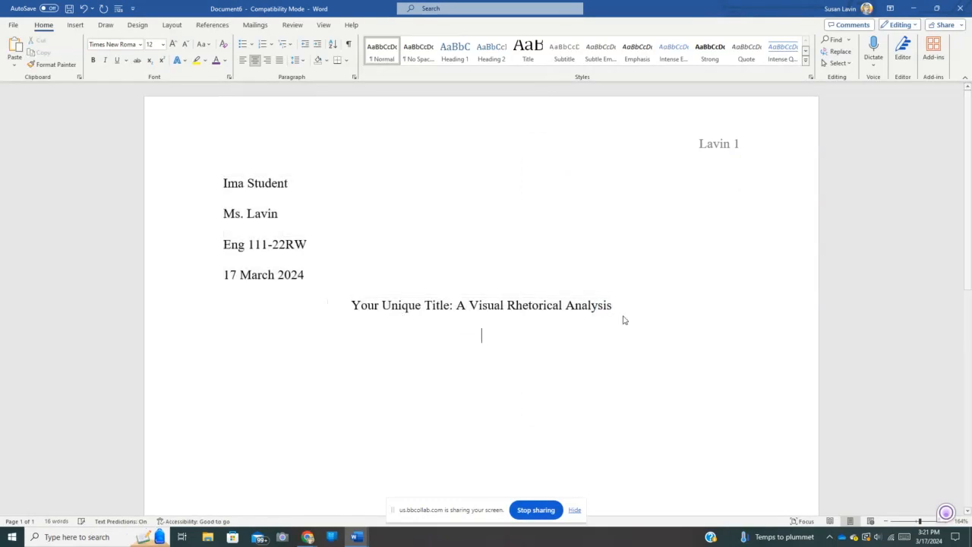
{"action": "left_click", "coordinate": [243, 60]}
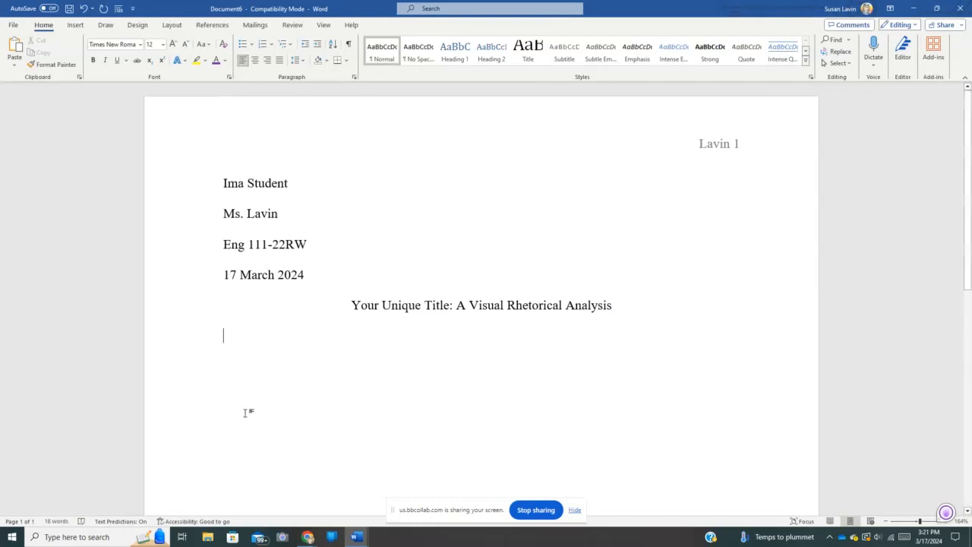
Step: Give the new body paragraph a special first-line indent of 0.5"
{"action": "left_click", "coordinate": [354, 77]}
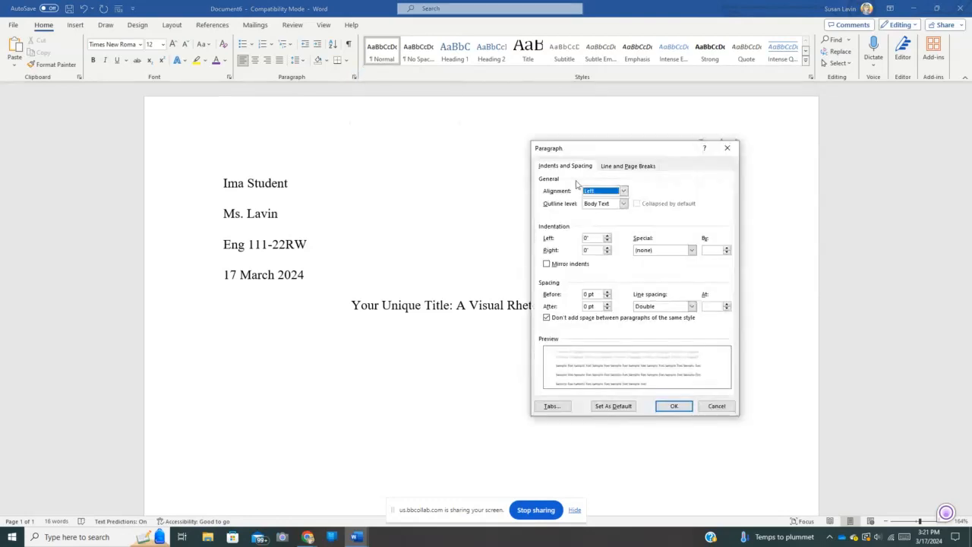
{"action": "left_click", "coordinate": [692, 250]}
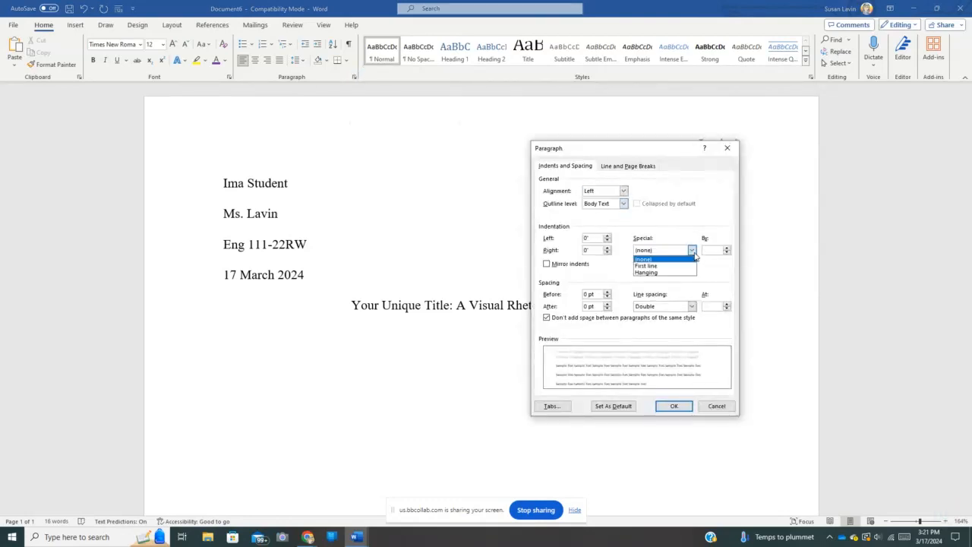
{"action": "left_click", "coordinate": [640, 267]}
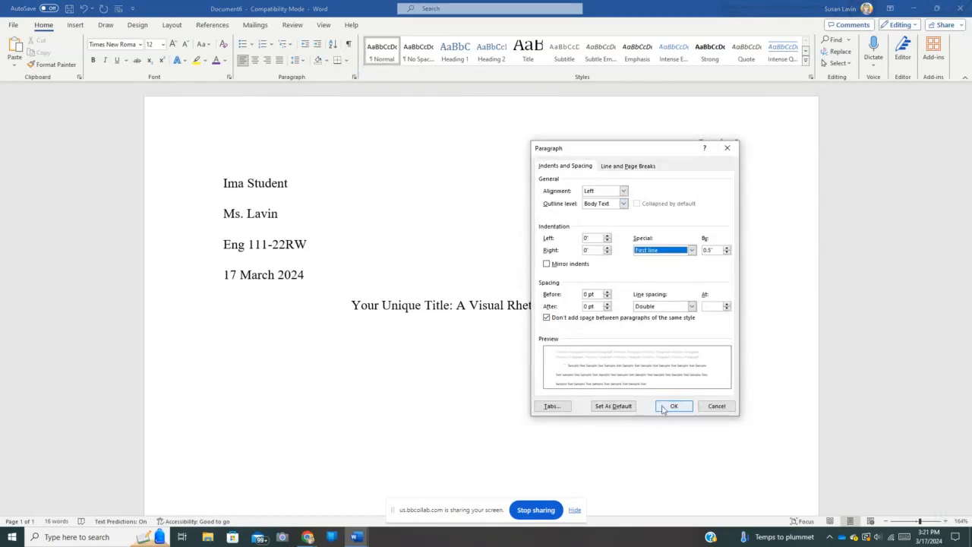
{"action": "left_click", "coordinate": [669, 407]}
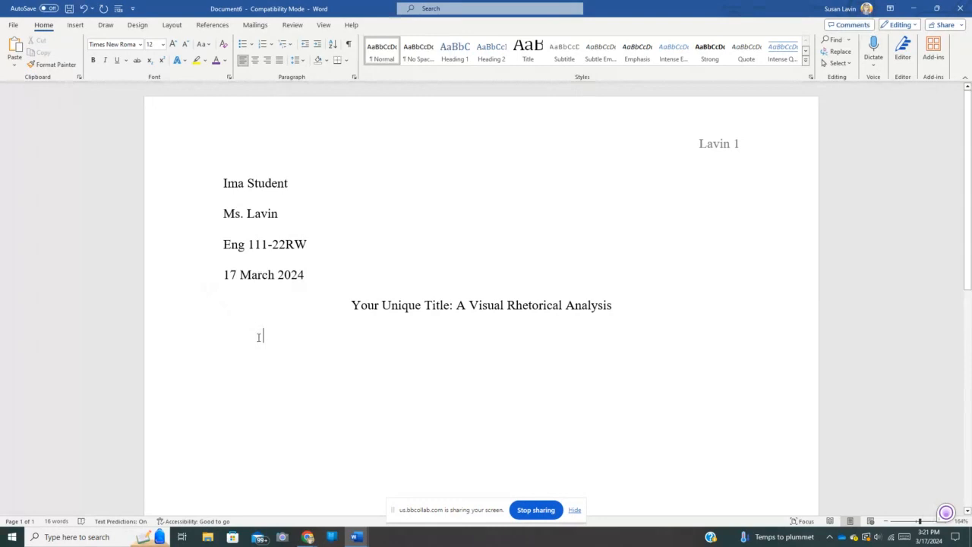
Step: Enter the body text "This is the first sentence of the paragraph which is indented." in the paragraph below the title
{"action": "type", "text": "Th"}
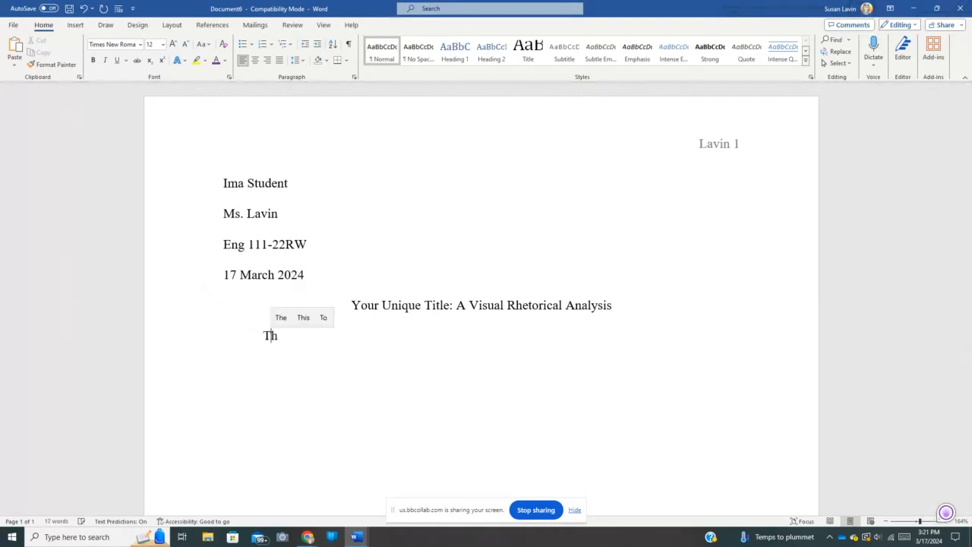
{"action": "type", "text": "is is"}
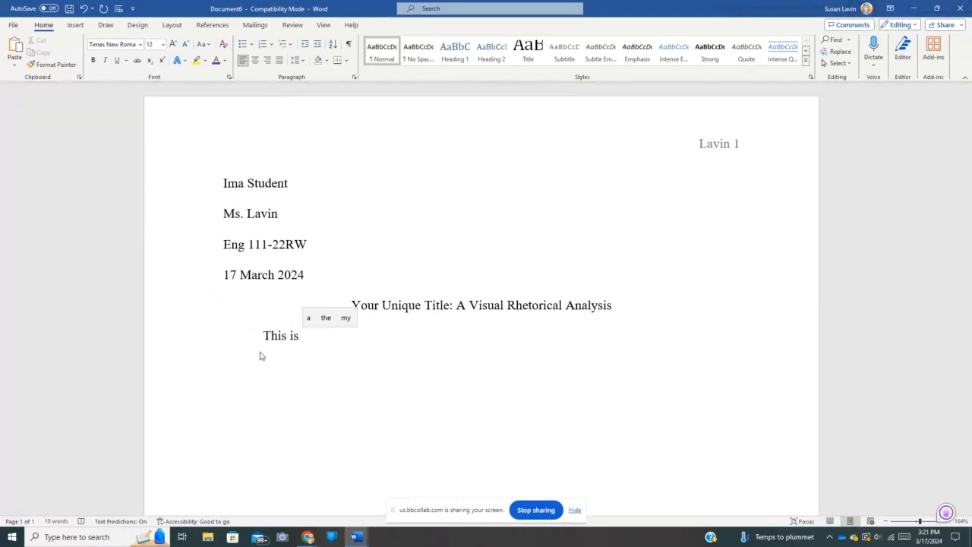
{"action": "type", "text": " the fi"}
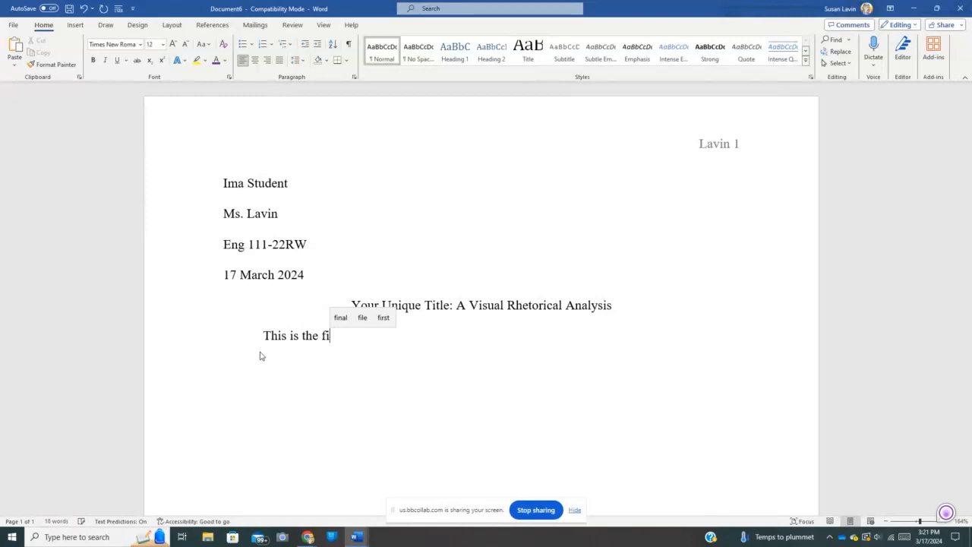
{"action": "type", "text": "rst "}
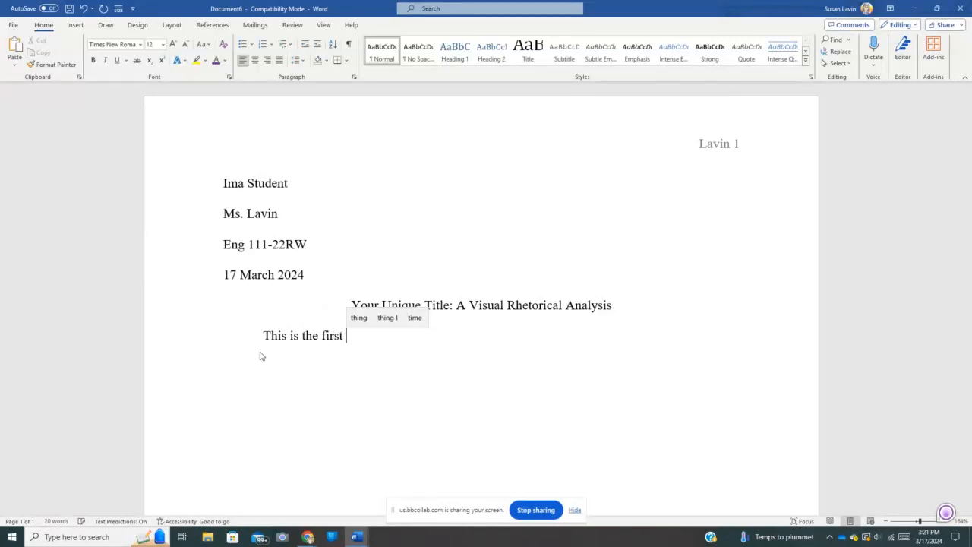
{"action": "type", "text": "sentenc"}
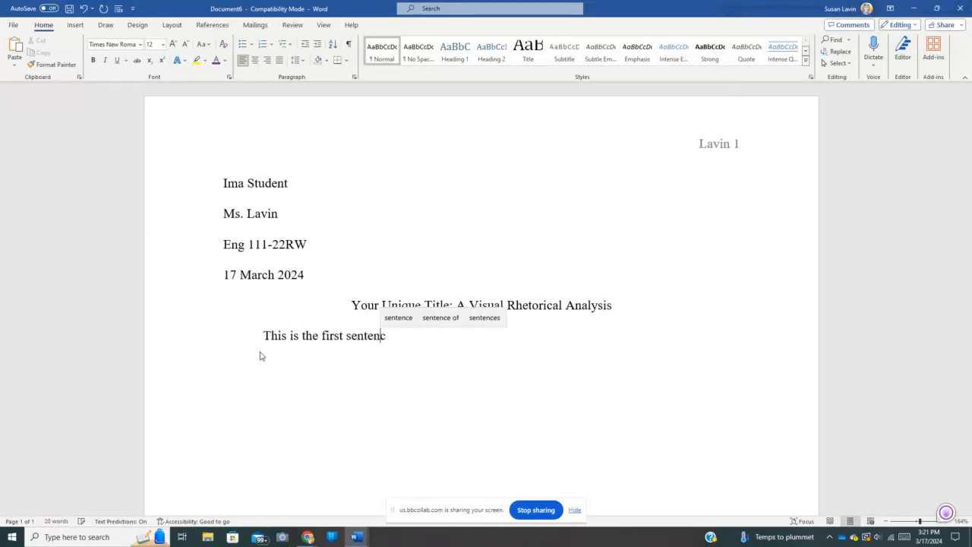
{"action": "type", "text": "e of the "}
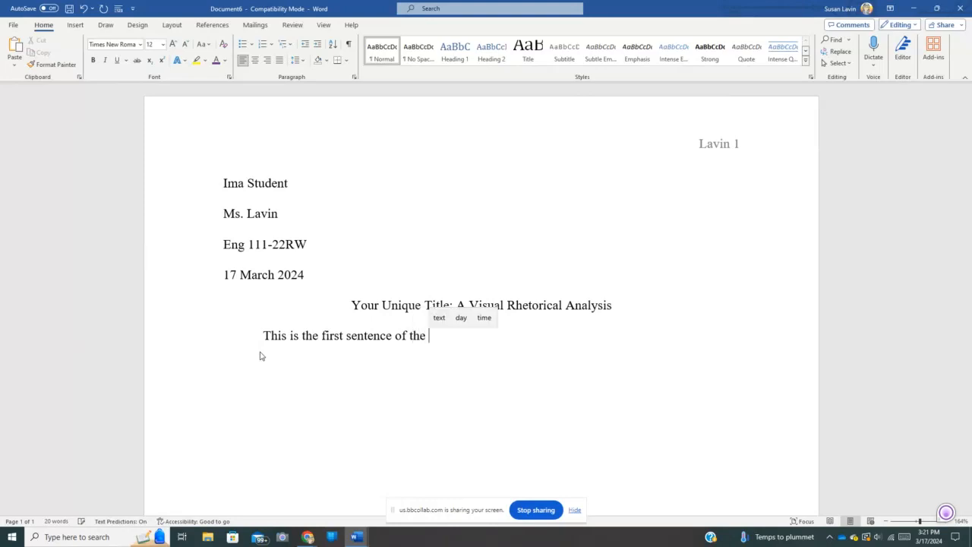
{"action": "type", "text": "para"}
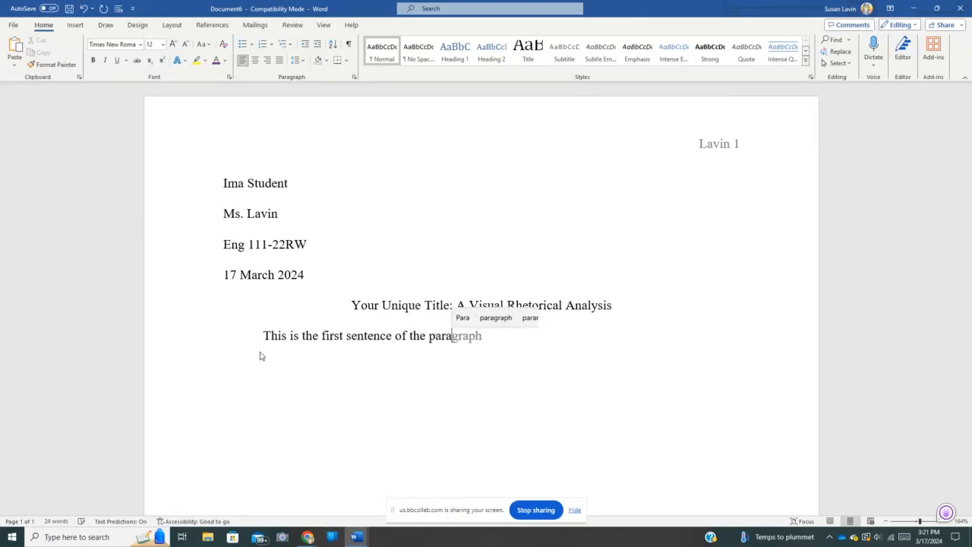
{"action": "type", "text": "graph"}
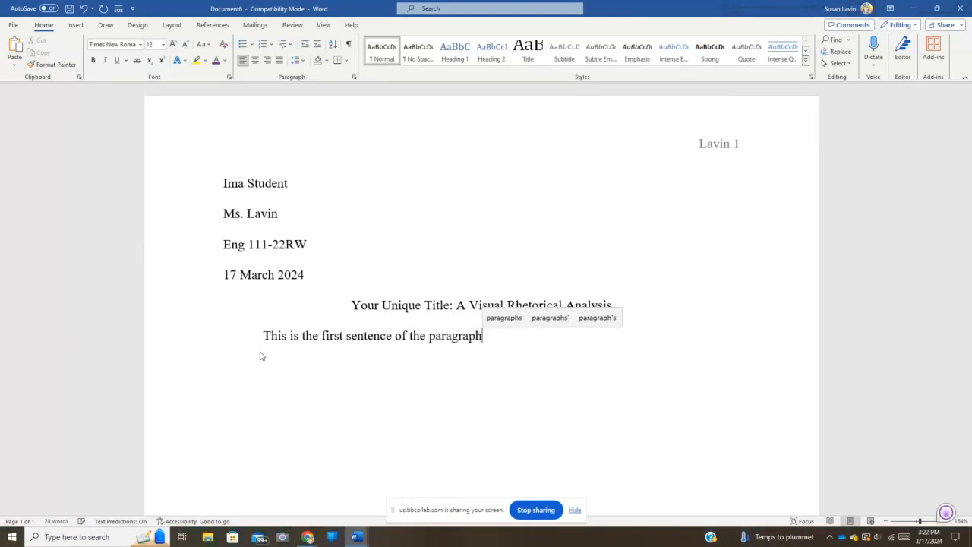
{"action": "type", "text": " wh"}
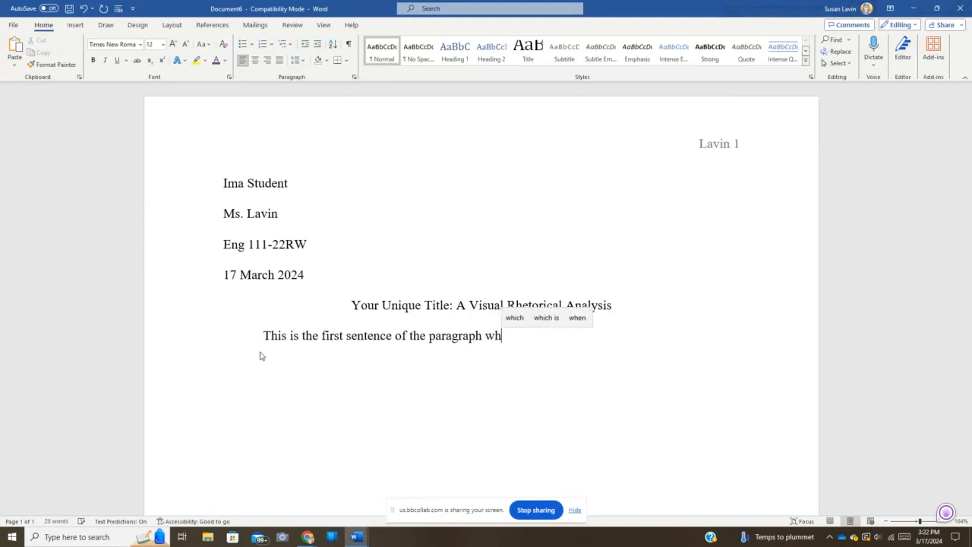
{"action": "type", "text": "ich i"}
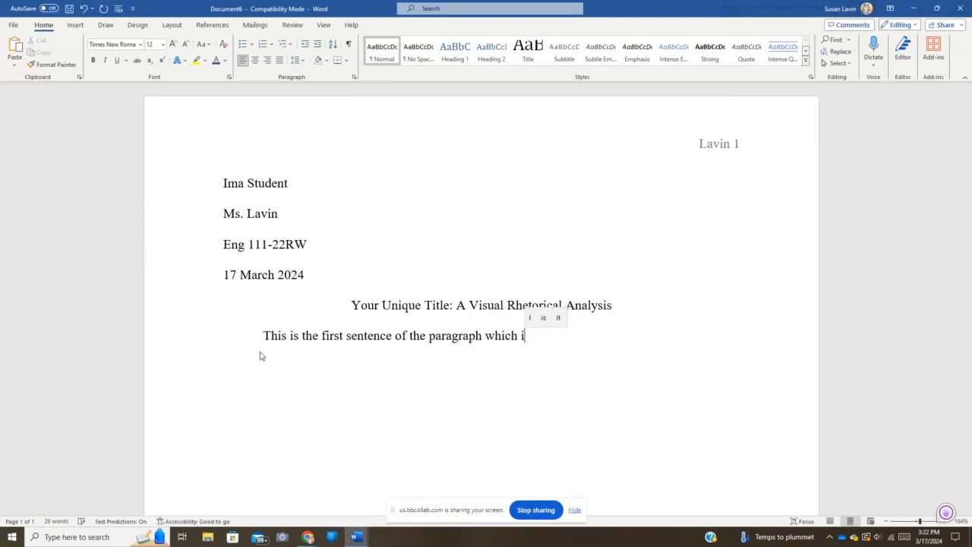
{"action": "type", "text": "s ind"}
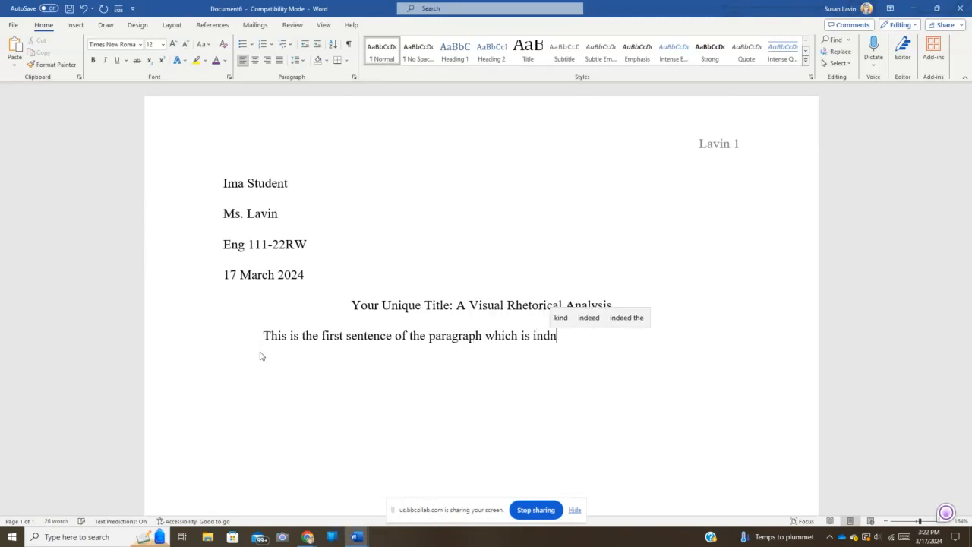
{"action": "type", "text": "ented/"}
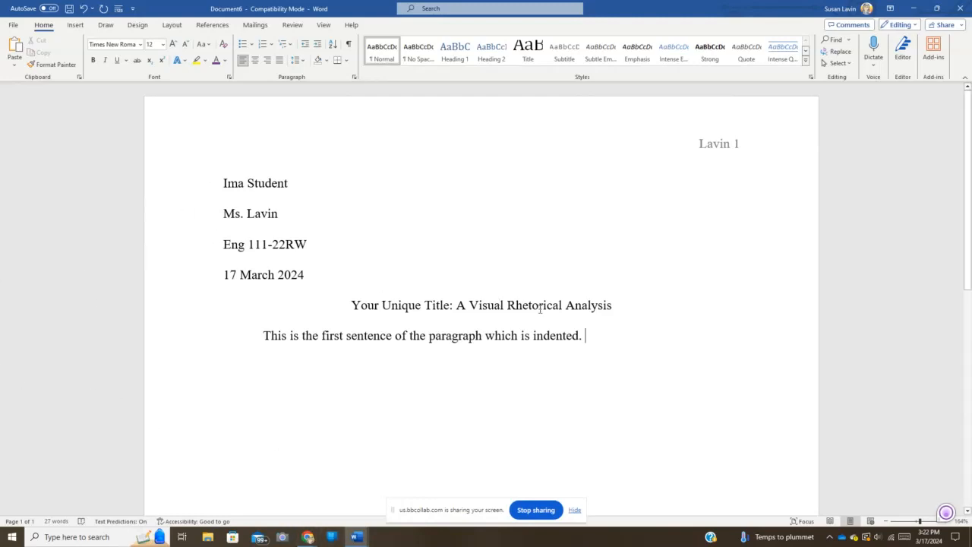
Step: Check the page layout in the print preview and return to the document
{"action": "scroll", "coordinate": [624, 333], "scroll_direction": "down", "scroll_amount": 1}
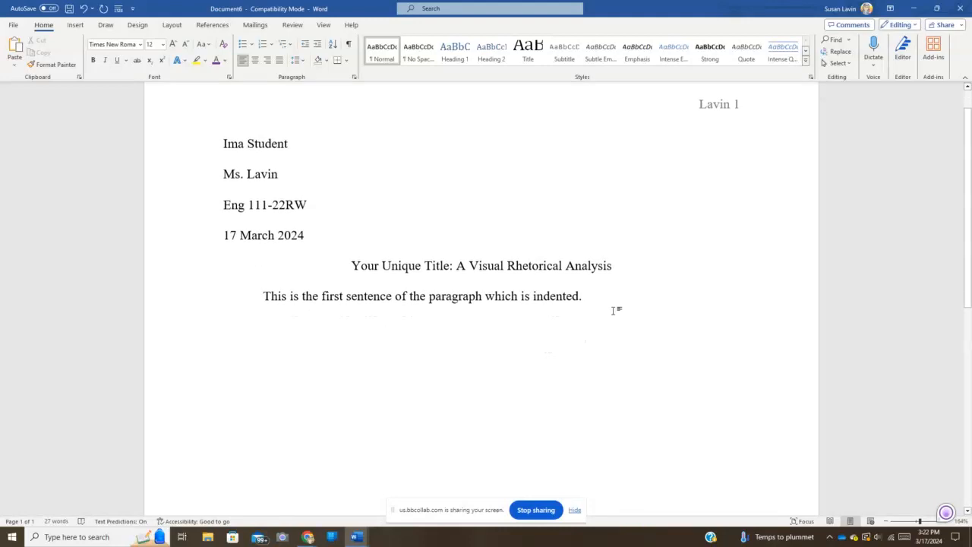
{"action": "scroll", "coordinate": [748, 150], "scroll_direction": "up", "scroll_amount": 1}
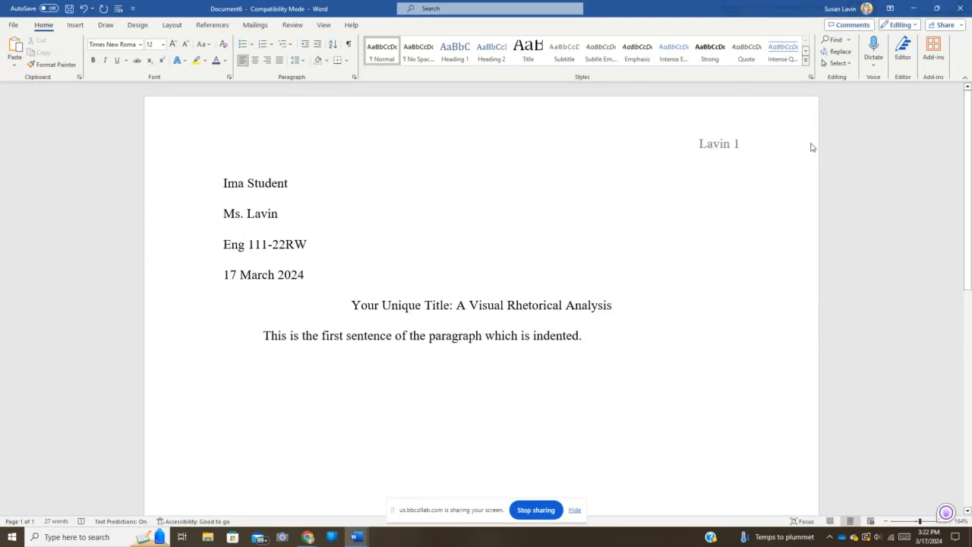
{"action": "left_click", "coordinate": [13, 25]}
{"action": "left_click", "coordinate": [28, 202]}
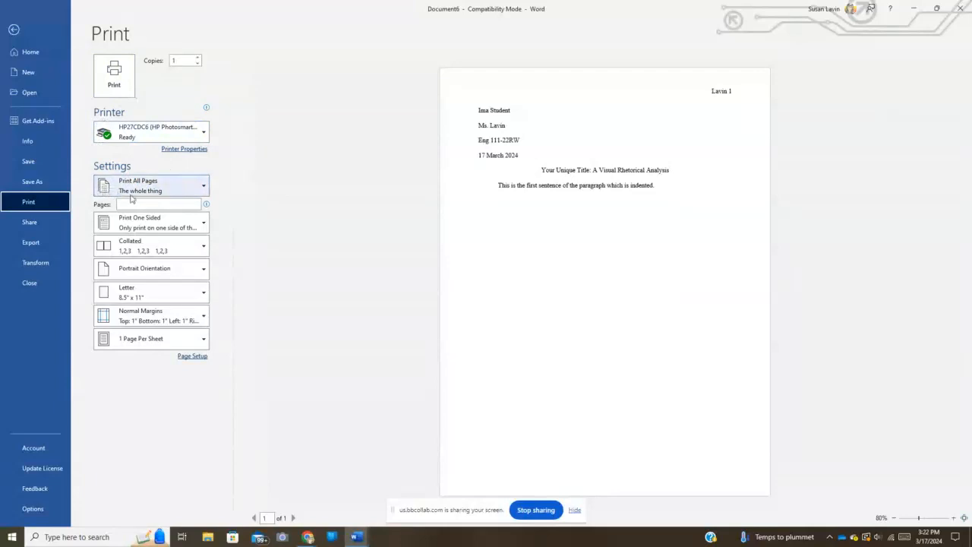
{"action": "left_click", "coordinate": [14, 31]}
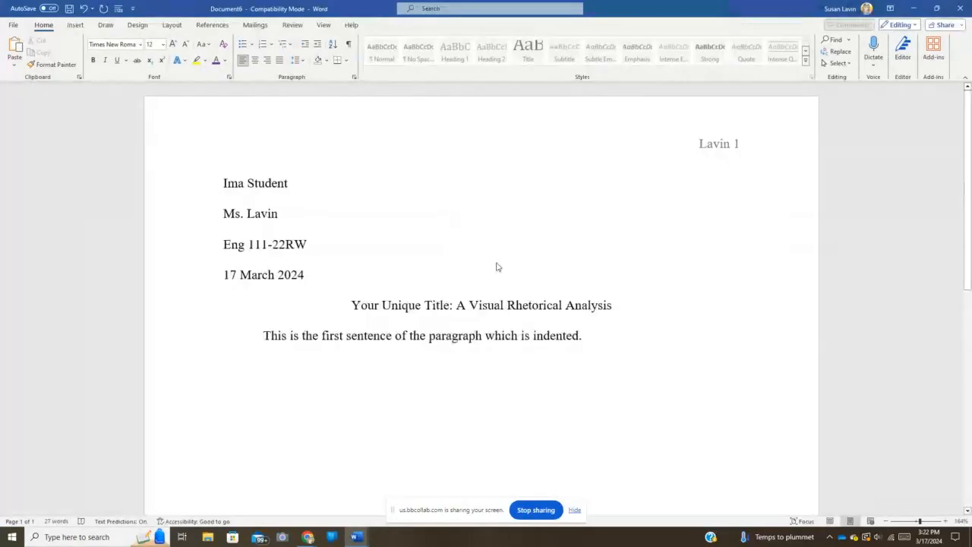
Step: Add blank lines after the body sentence until page 2 begins, and center the line at the start of that page
{"action": "scroll", "coordinate": [573, 311], "scroll_direction": "down", "scroll_amount": 1}
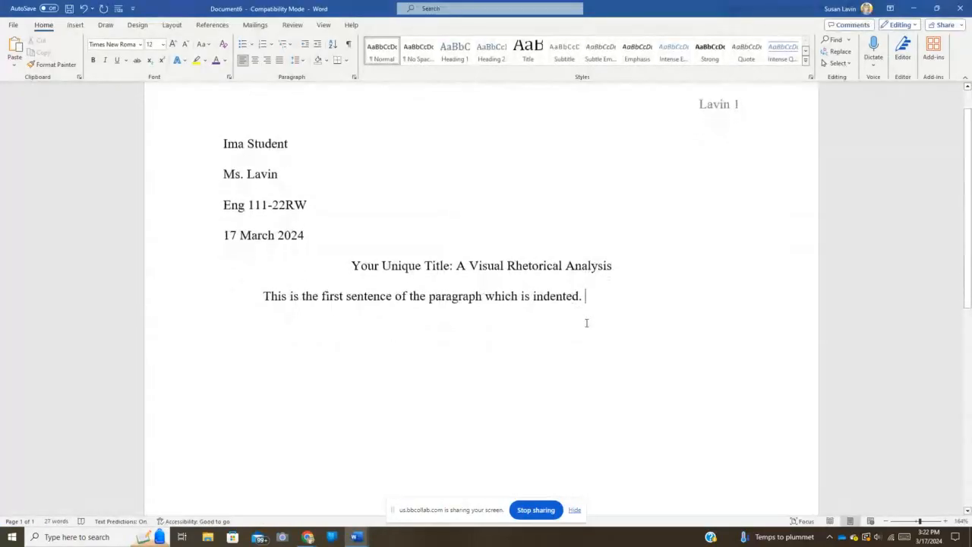
{"action": "key", "text": "Return"}
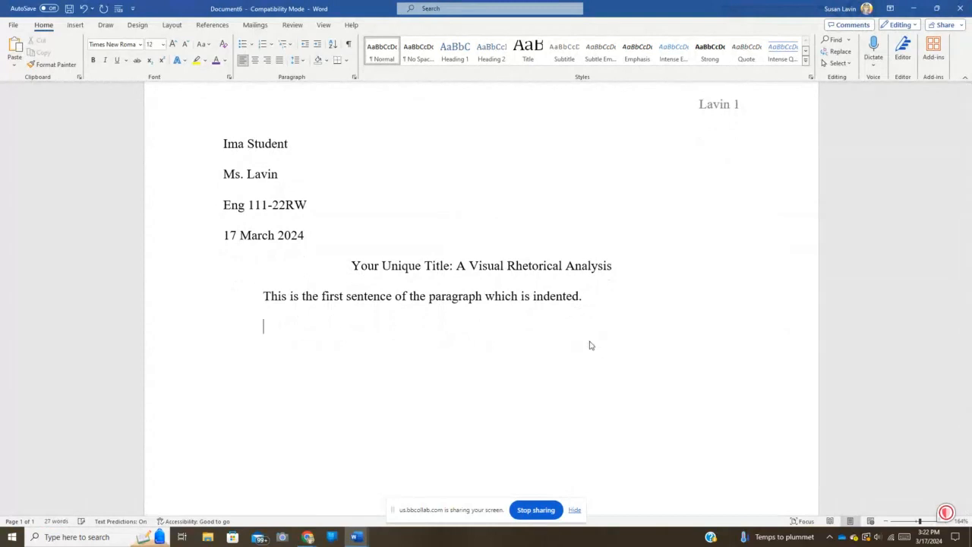
{"action": "key", "text": "Return"}
{"action": "key", "text": "Return"}
{"action": "key", "text": "Return"}
{"action": "key", "text": "Return"}
{"action": "key", "text": "Return"}
{"action": "key", "text": "Return"}
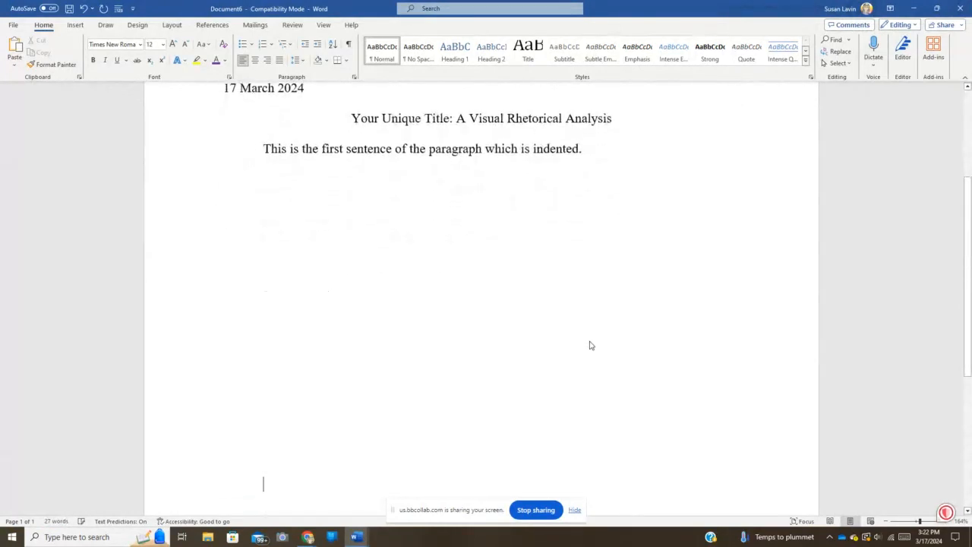
{"action": "key", "text": "Return"}
{"action": "key", "text": "Return"}
{"action": "key", "text": "Return"}
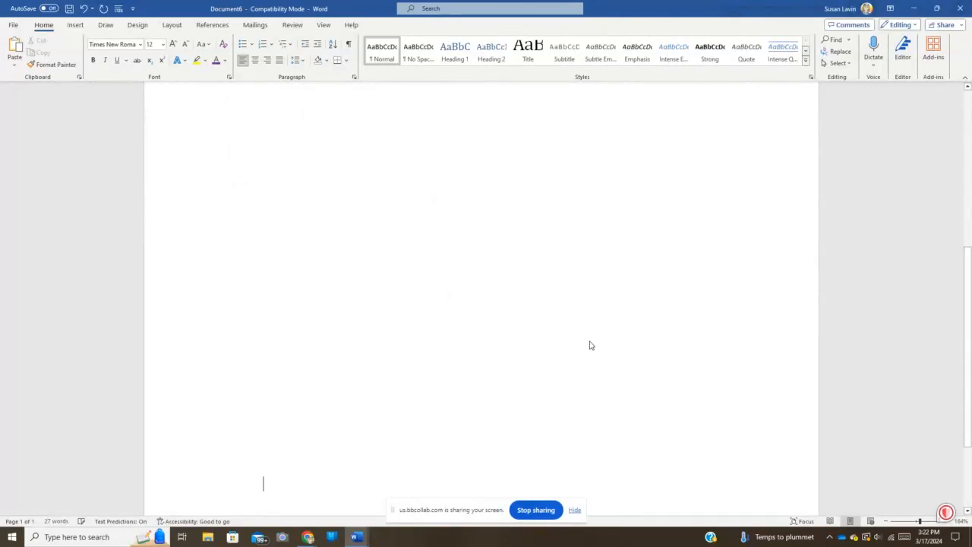
{"action": "key", "text": "Return"}
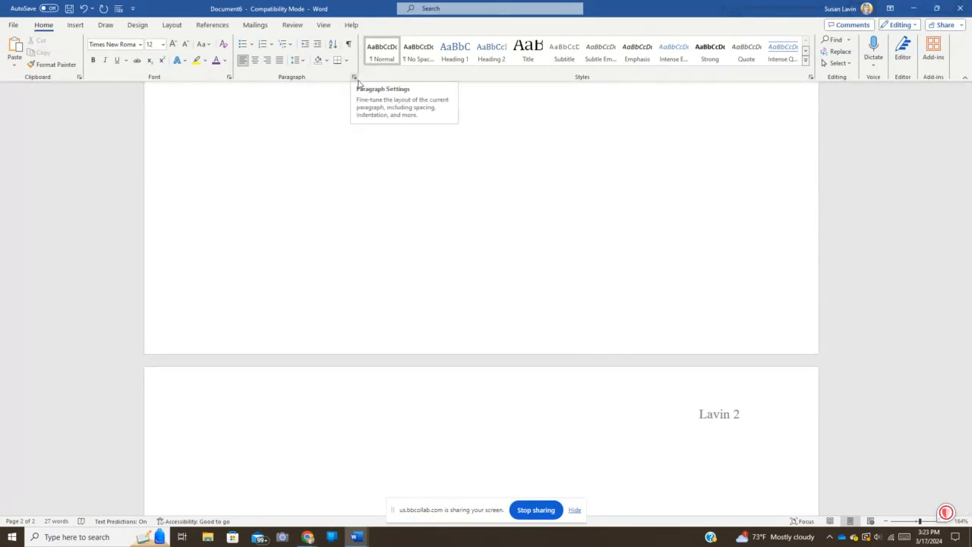
{"action": "left_click", "coordinate": [253, 65]}
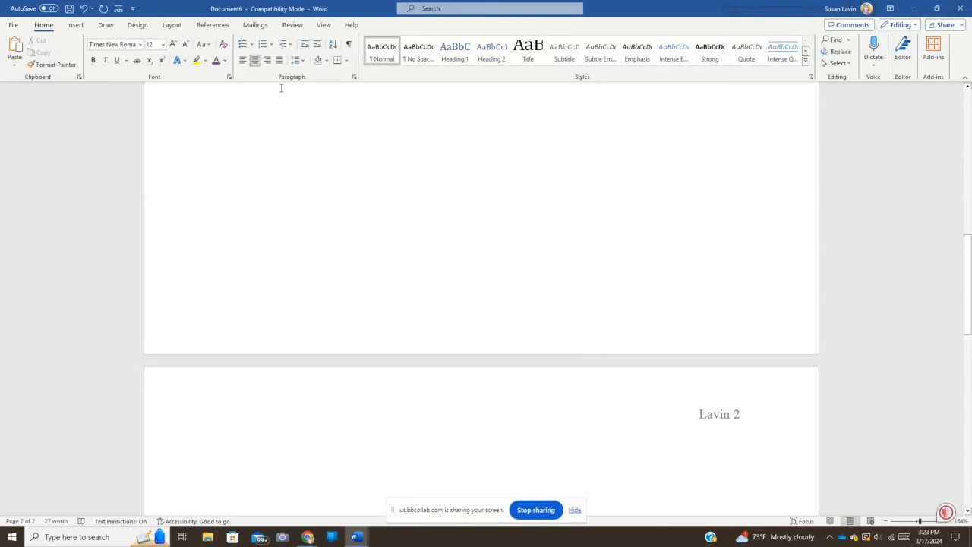
Step: Enter the heading "Work(s) Cited" on the centered line at the start of page 2
{"action": "type", "text": "W"}
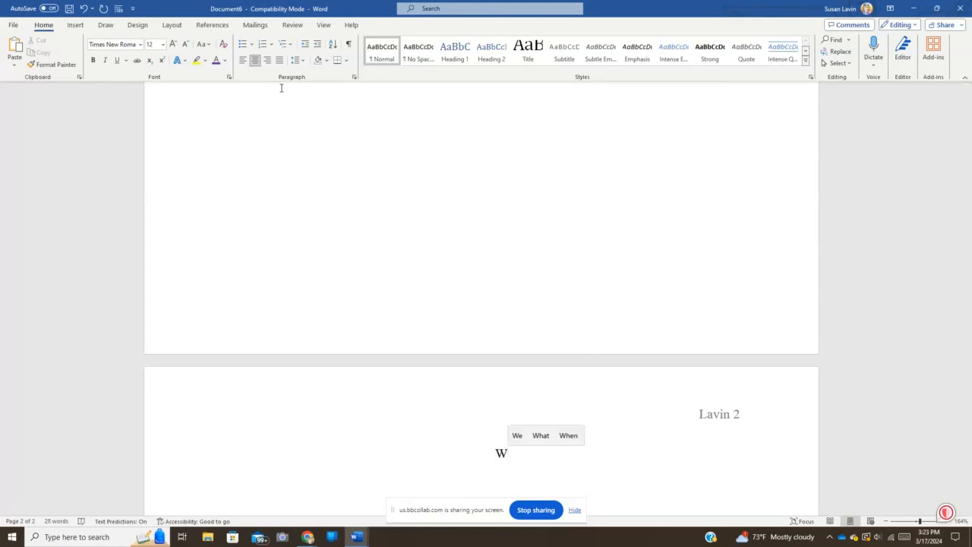
{"action": "type", "text": "ork"}
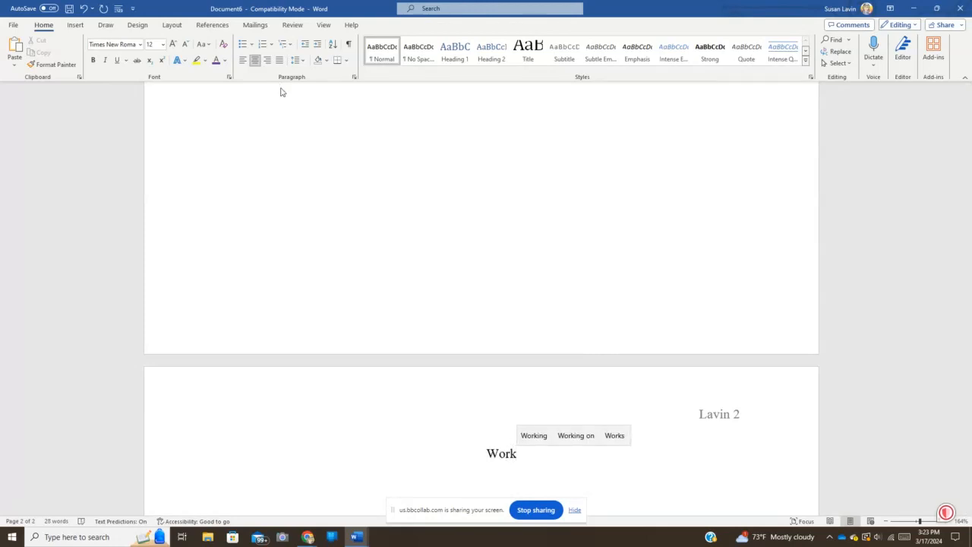
{"action": "type", "text": "("}
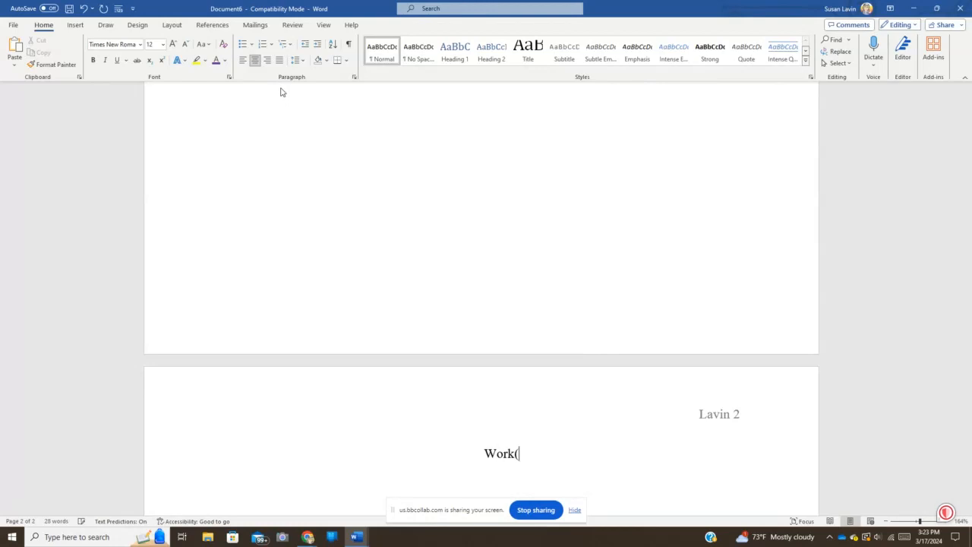
{"action": "type", "text": "s) C"}
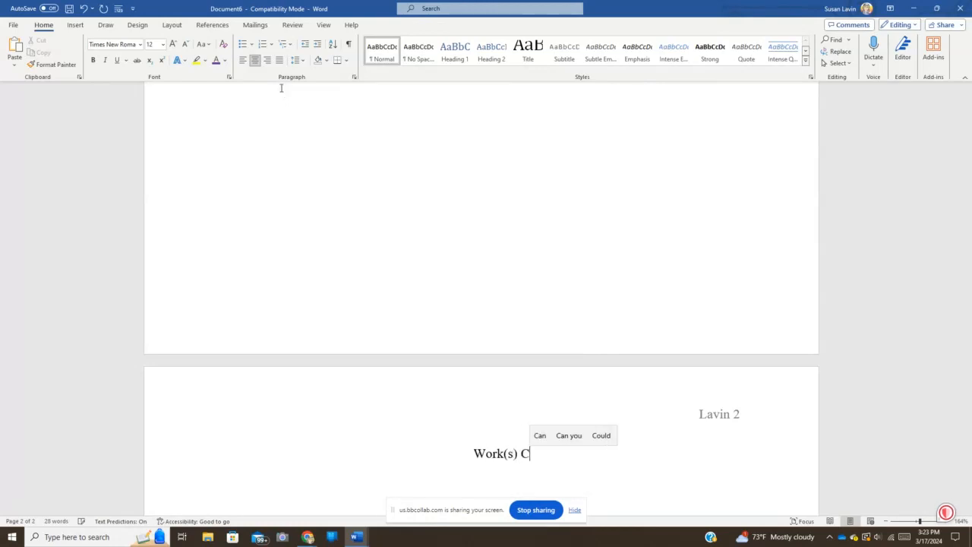
{"action": "type", "text": "ited"}
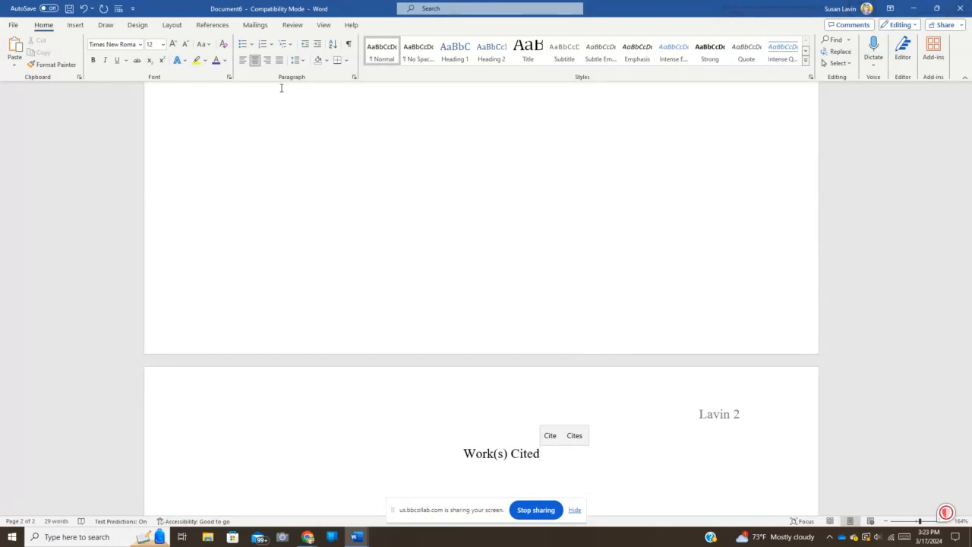
Step: Start a new left-aligned line below the "Work(s) Cited" heading
{"action": "key", "text": "Return"}
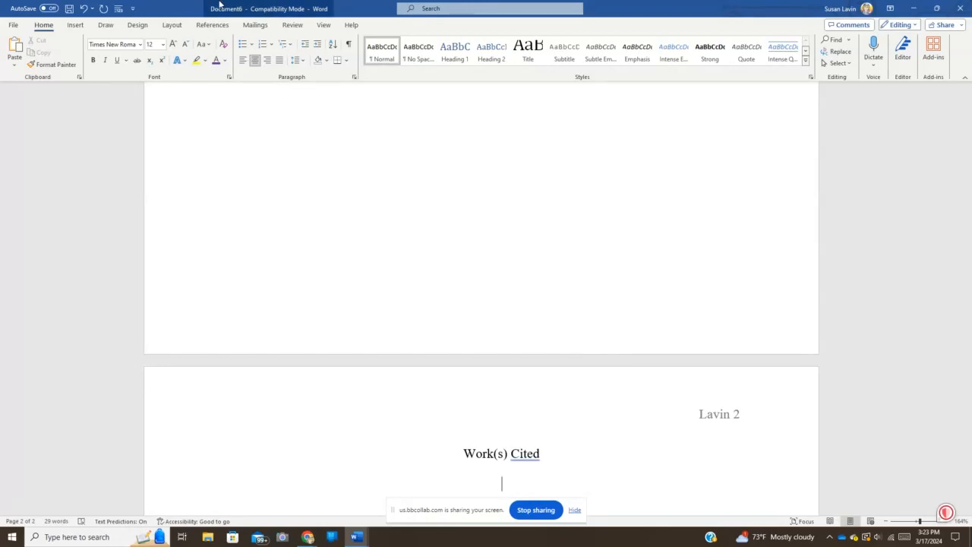
{"action": "left_click", "coordinate": [242, 60]}
{"action": "scroll", "coordinate": [368, 153], "scroll_direction": "down", "scroll_amount": 1}
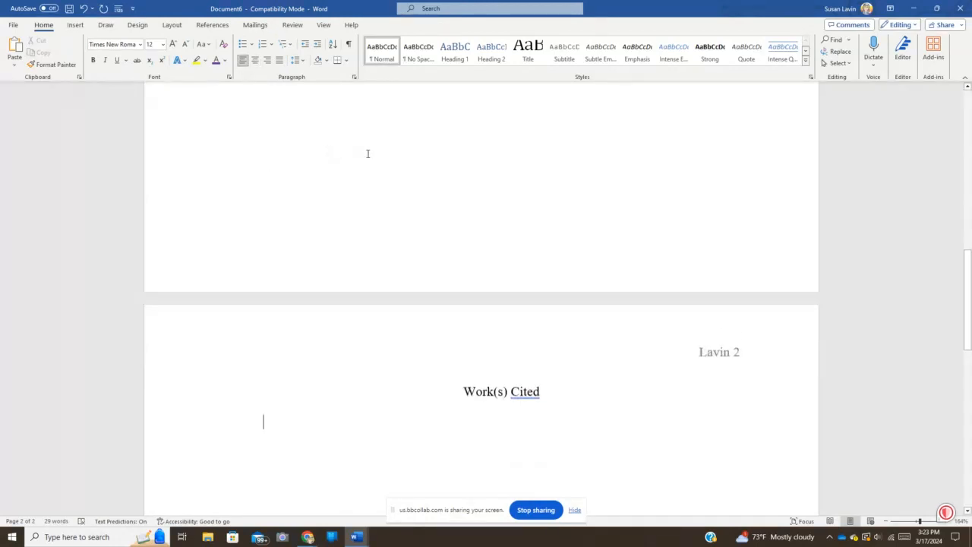
{"action": "scroll", "coordinate": [368, 154], "scroll_direction": "down", "scroll_amount": 2}
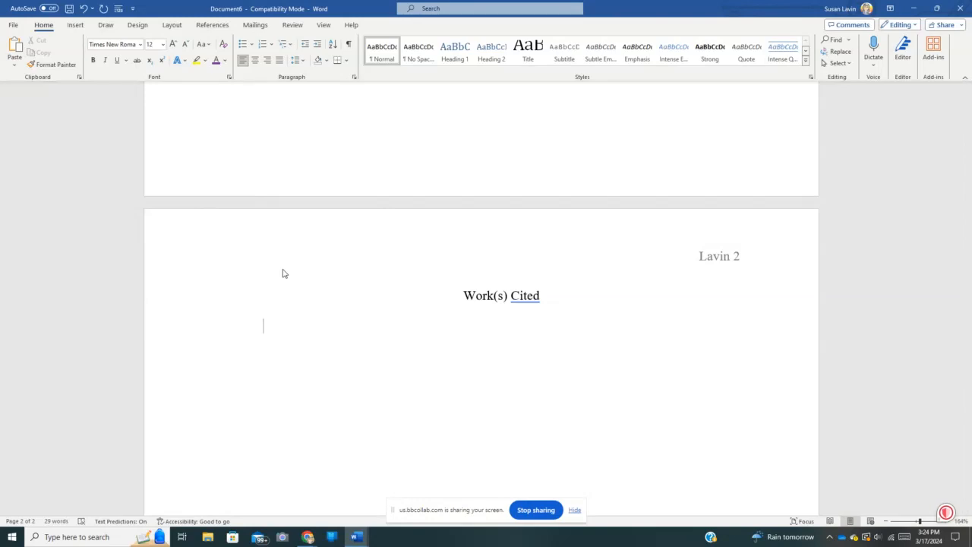
Step: Begin the citation below the heading with the quoted title and website: “Dunkings.” YouTube, followed by a space
{"action": "type", "text": "\""}
{"action": "type", "text": "Dun"}
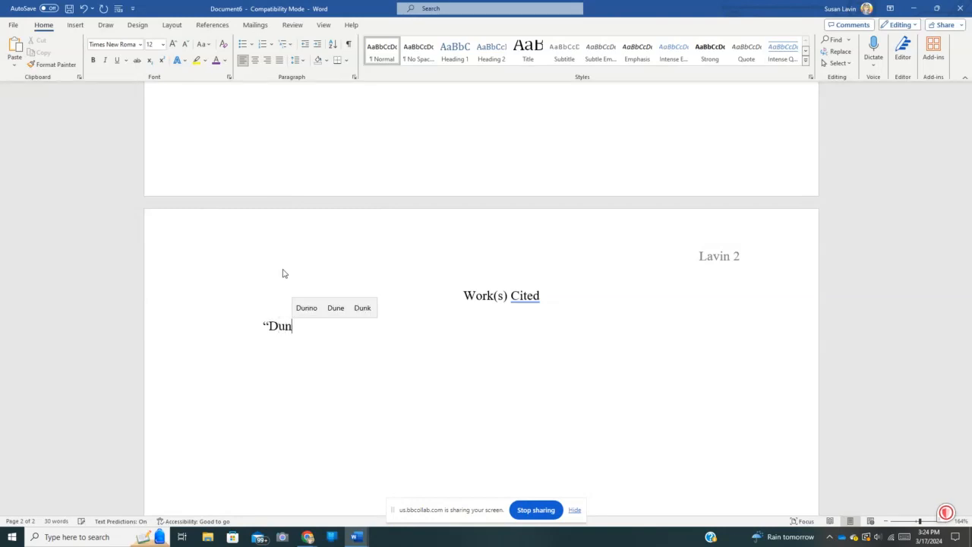
{"action": "type", "text": "kings"}
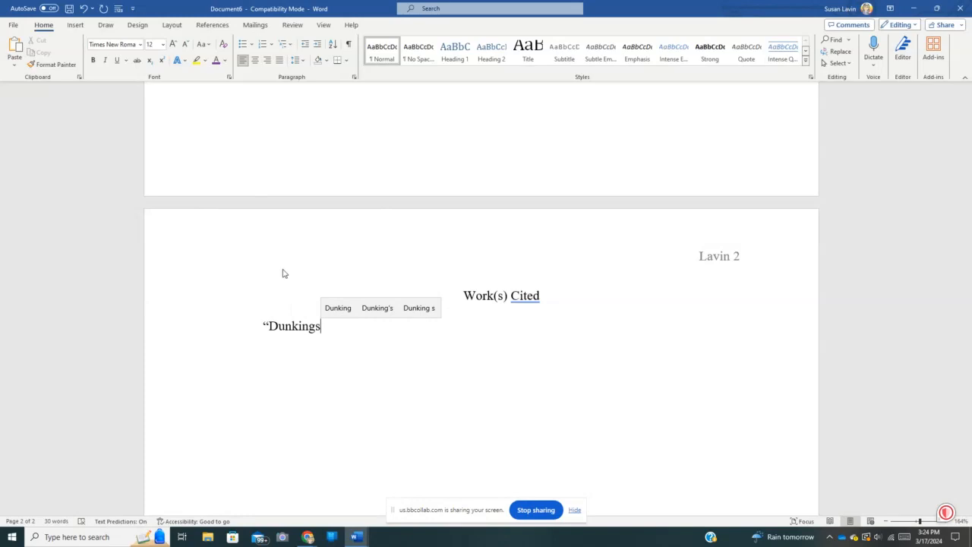
{"action": "type", "text": "."}
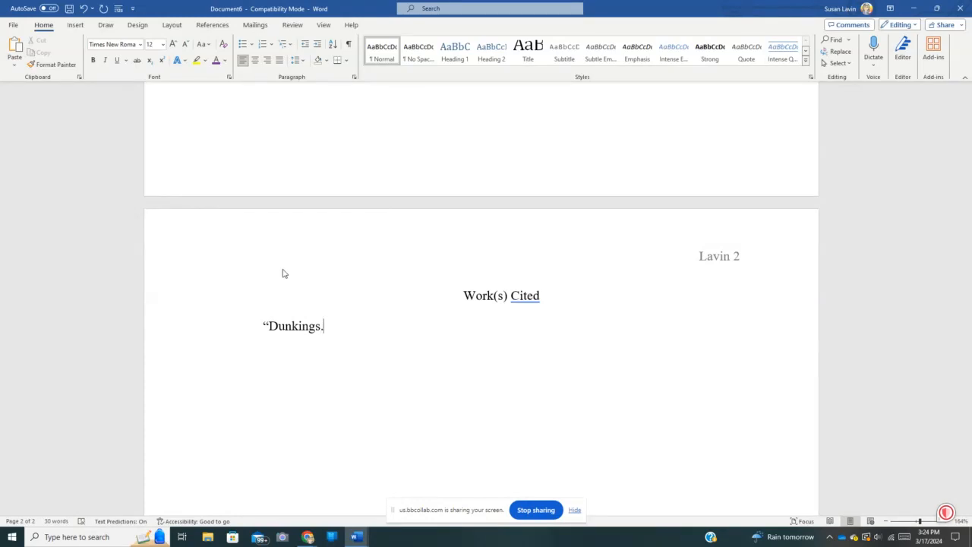
{"action": "type", "text": "\" Y"}
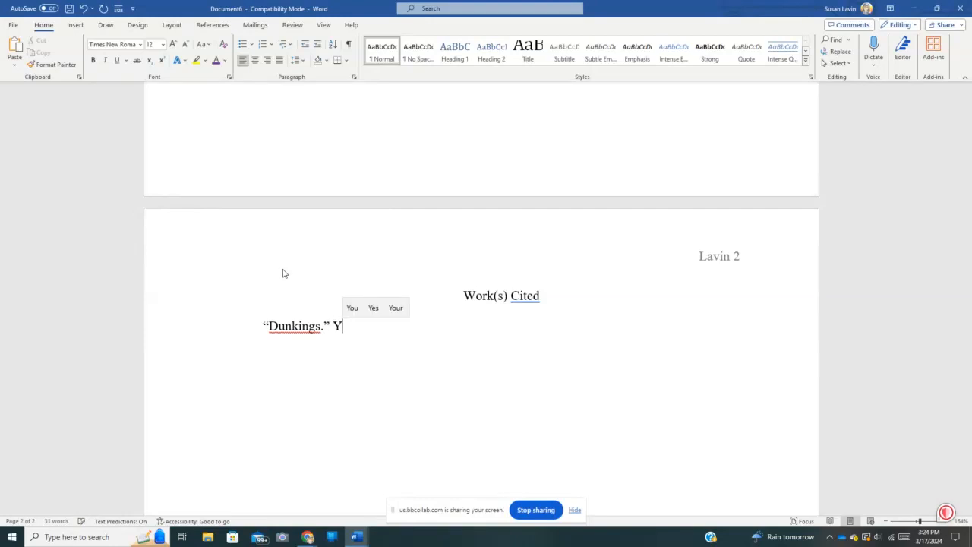
{"action": "type", "text": "ouTube"}
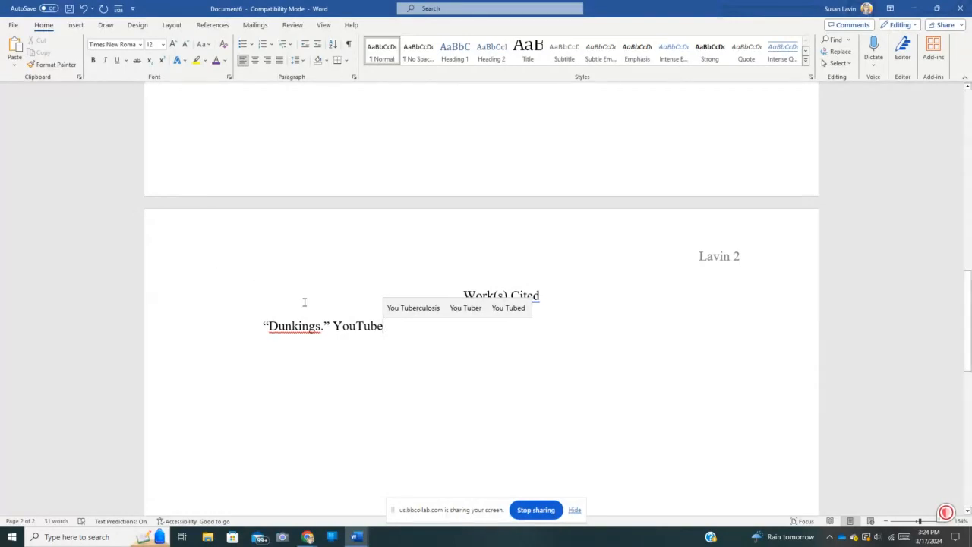
{"action": "type", "text": ", "}
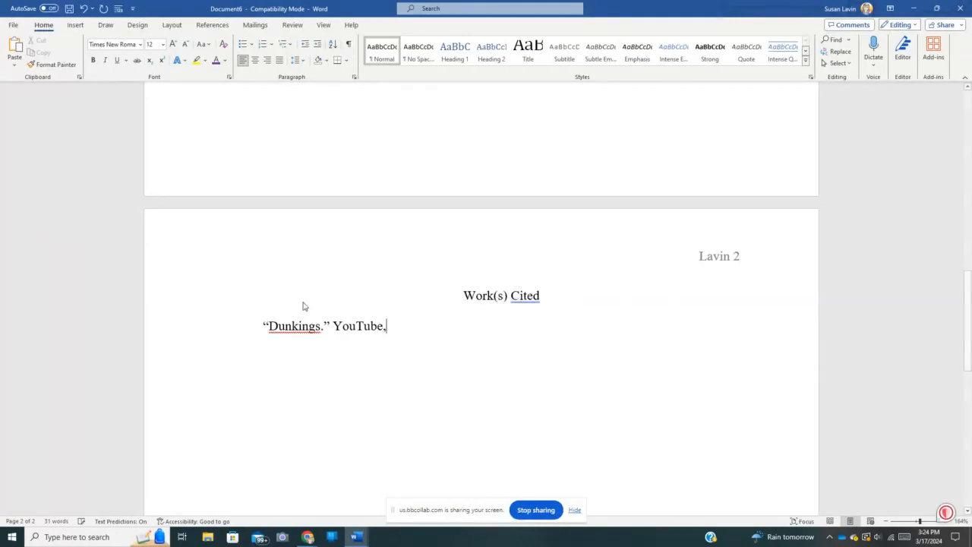
Step: Continue the citation with the uploader details "uploaded by Dunkn’ Donuts,"
{"action": "type", "text": "u"}
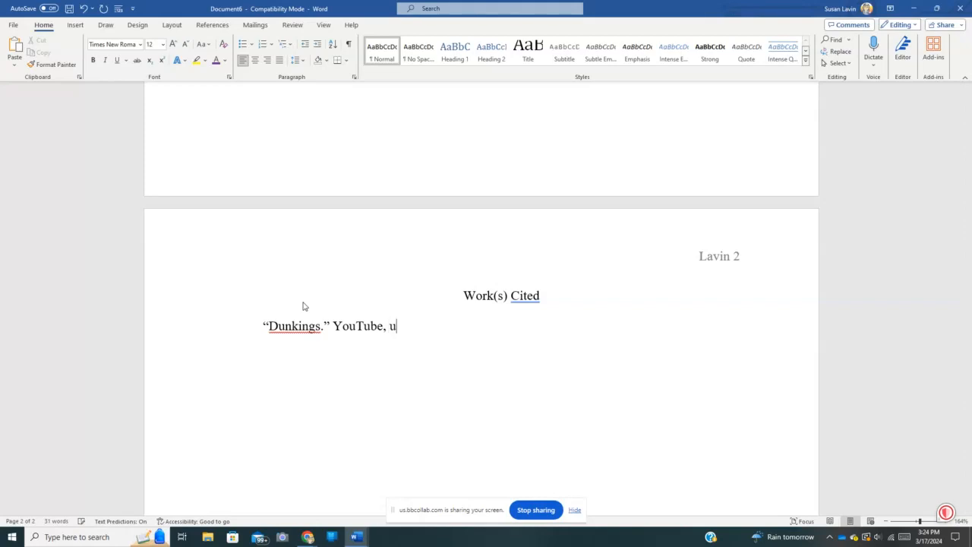
{"action": "type", "text": "ploaded by D"}
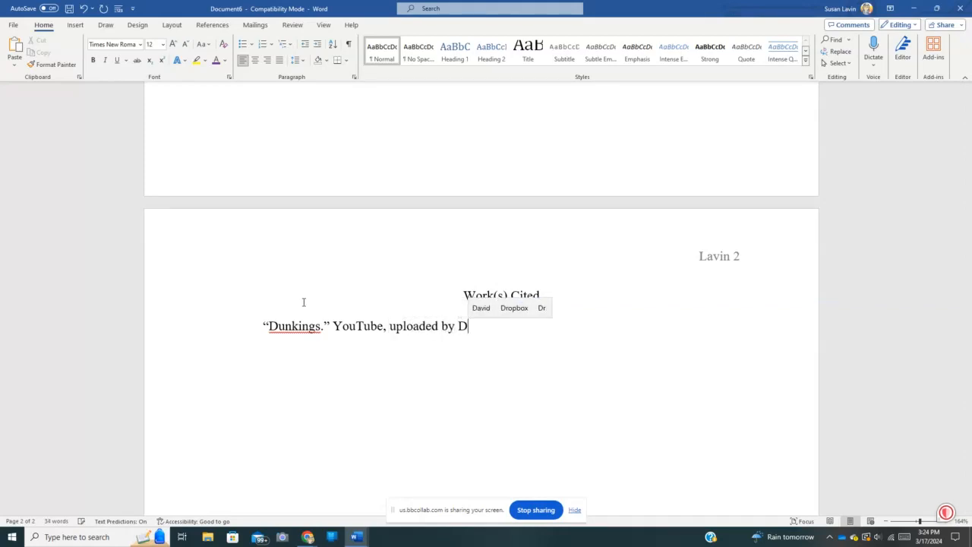
{"action": "type", "text": "unk"}
{"action": "type", "text": "n"}
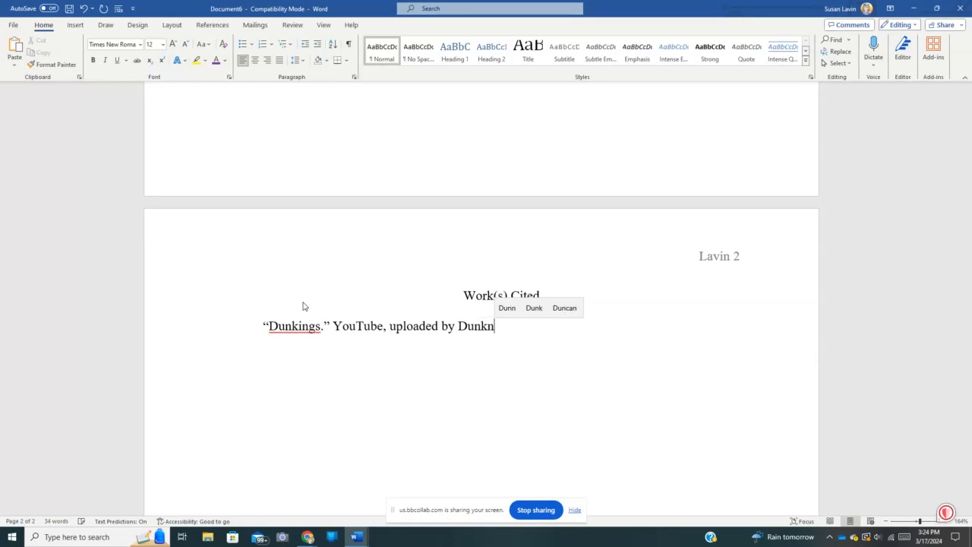
{"action": "type", "text": "' Do"}
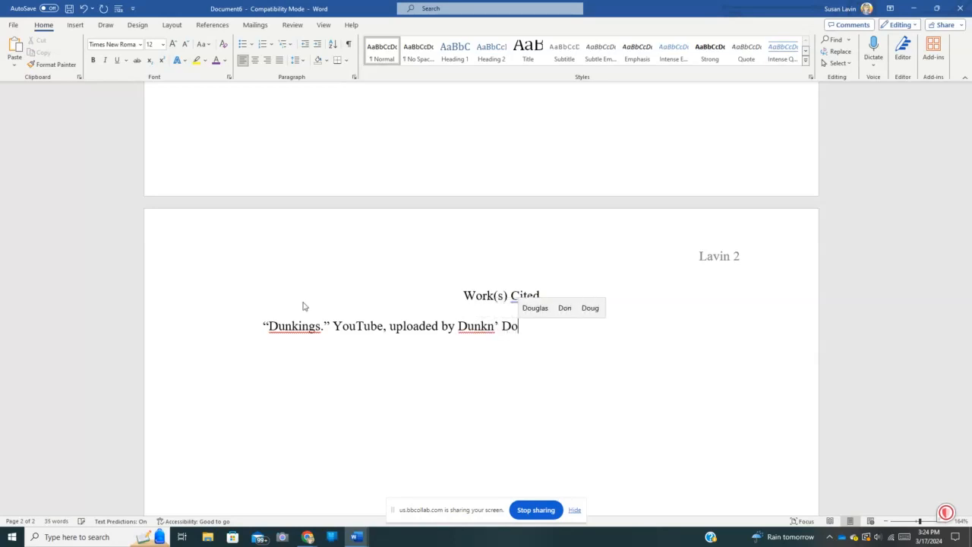
{"action": "type", "text": "nuts"}
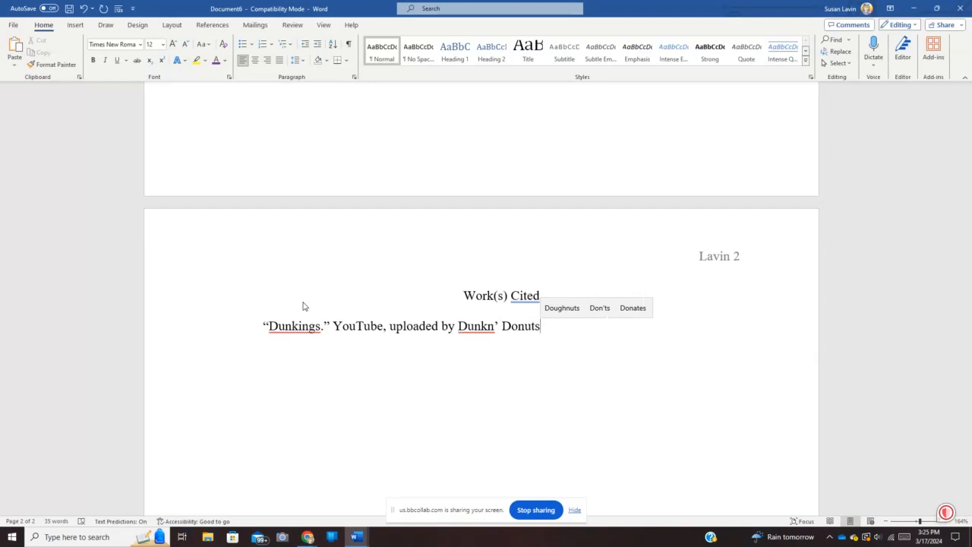
{"action": "type", "text": ","}
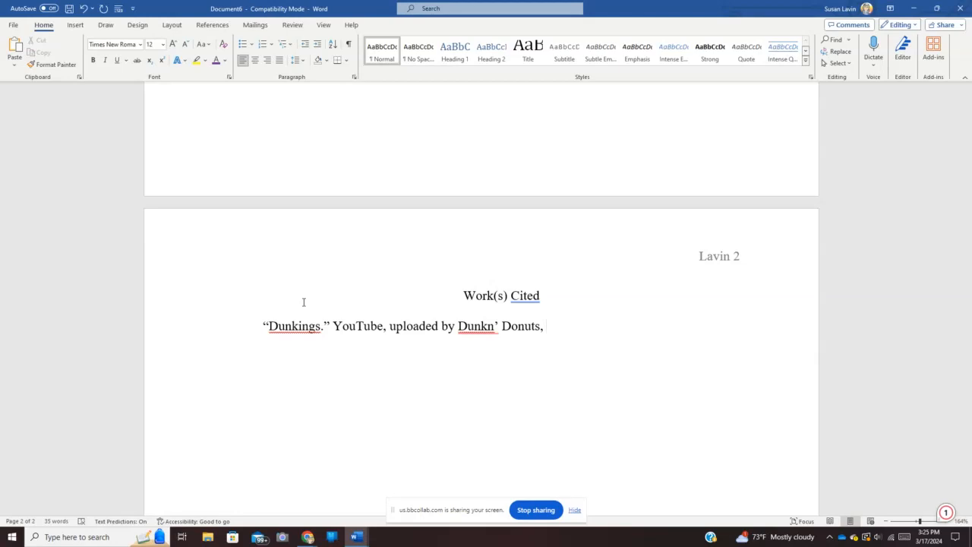
Step: Add the upload date "4 Feb. 2024" to the citation after the uploader
{"action": "type", "text": "4 F"}
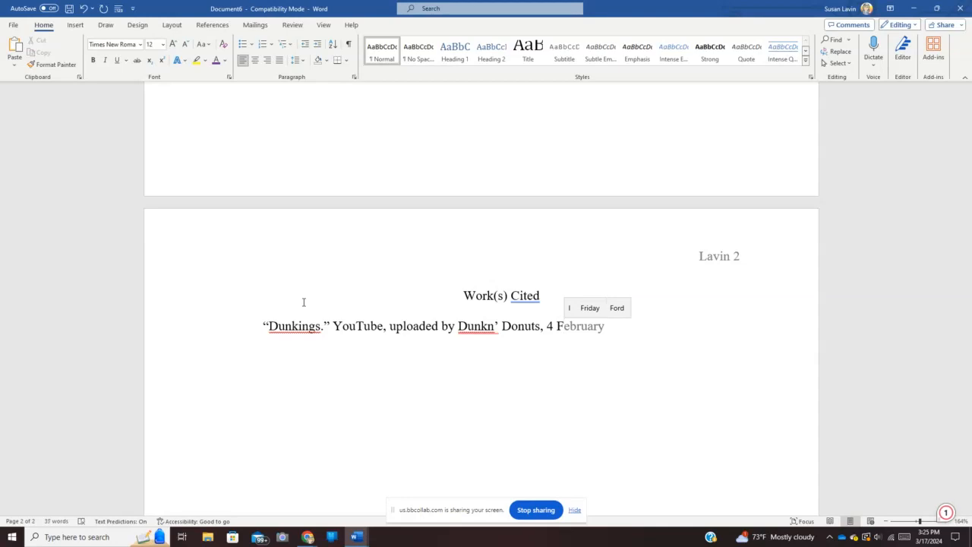
{"action": "type", "text": "e"}
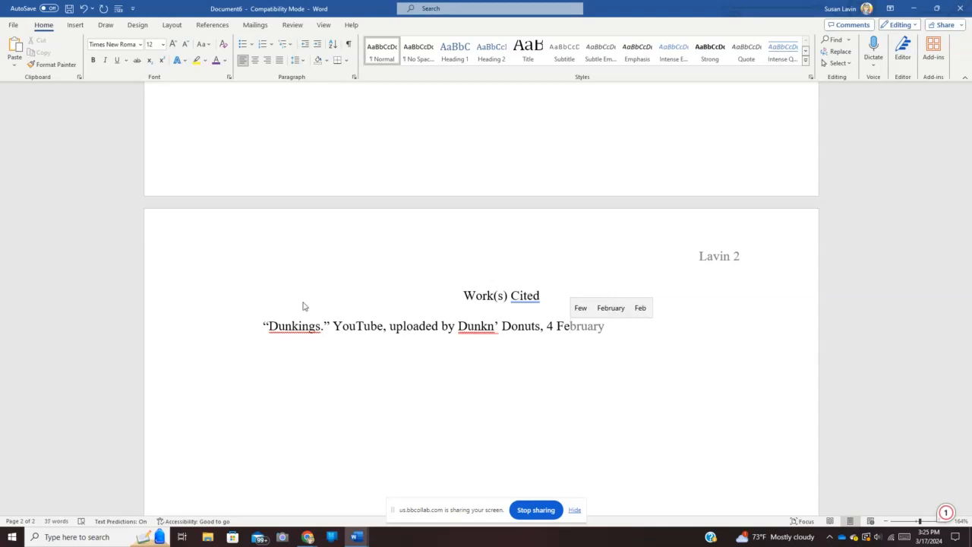
{"action": "type", "text": "b."}
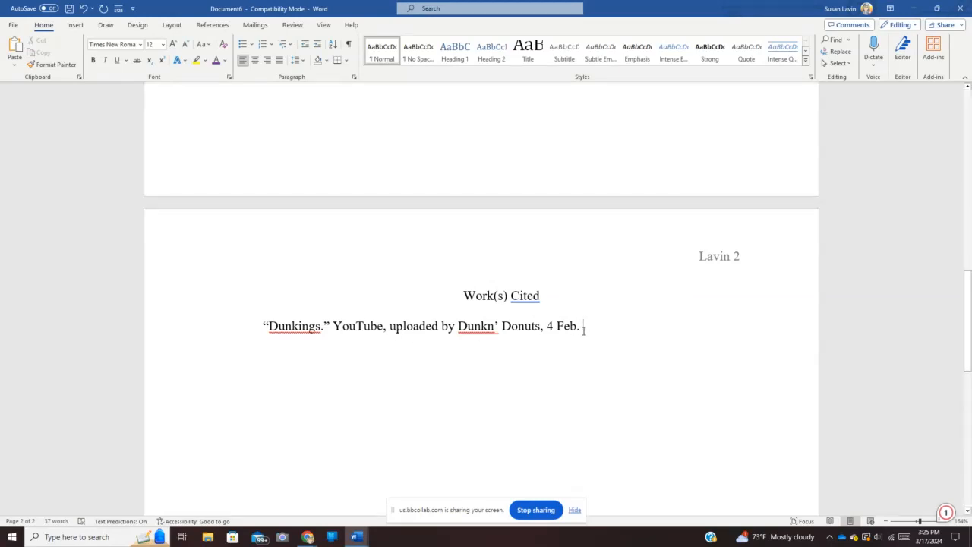
{"action": "type", "text": "2024"}
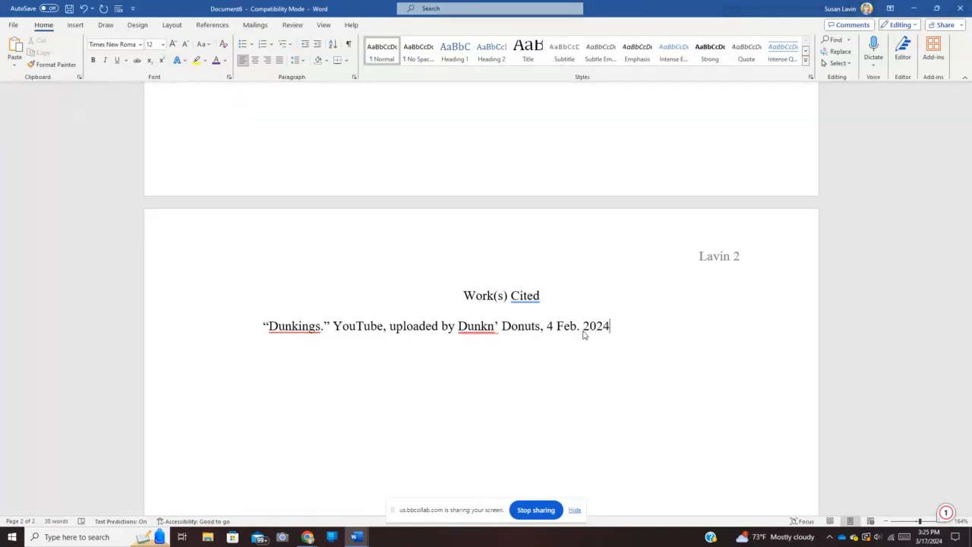
{"action": "type", "text": ", www"}
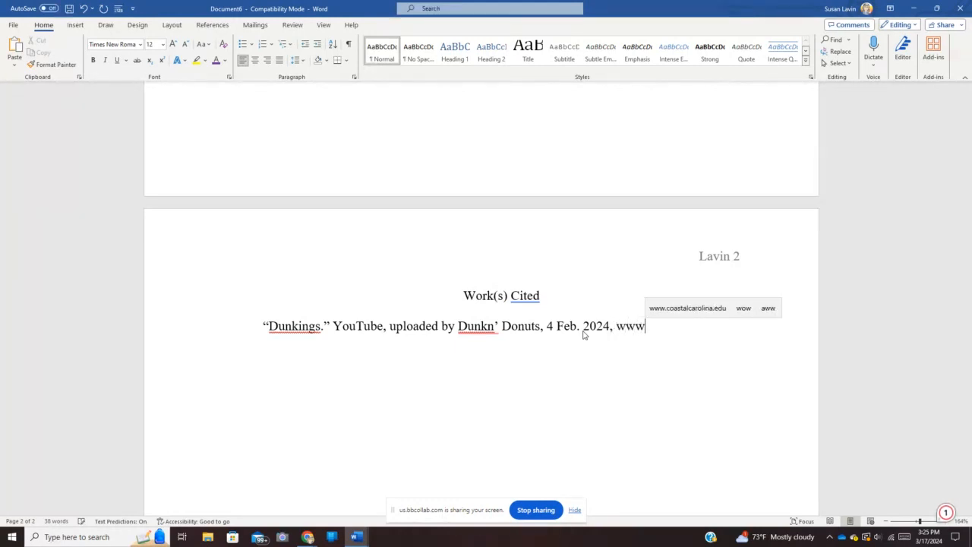
{"action": "type", "text": "."}
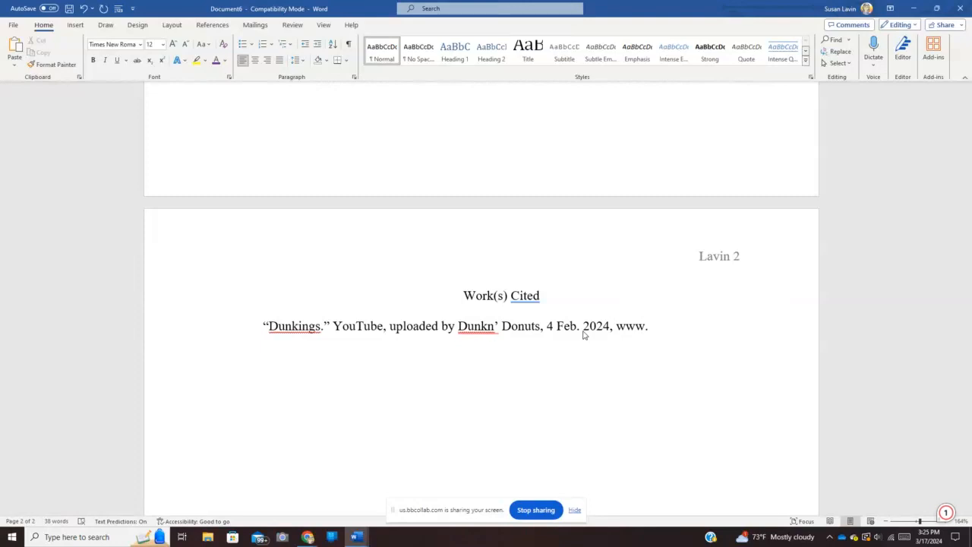
{"action": "type", "text": "dungin"}
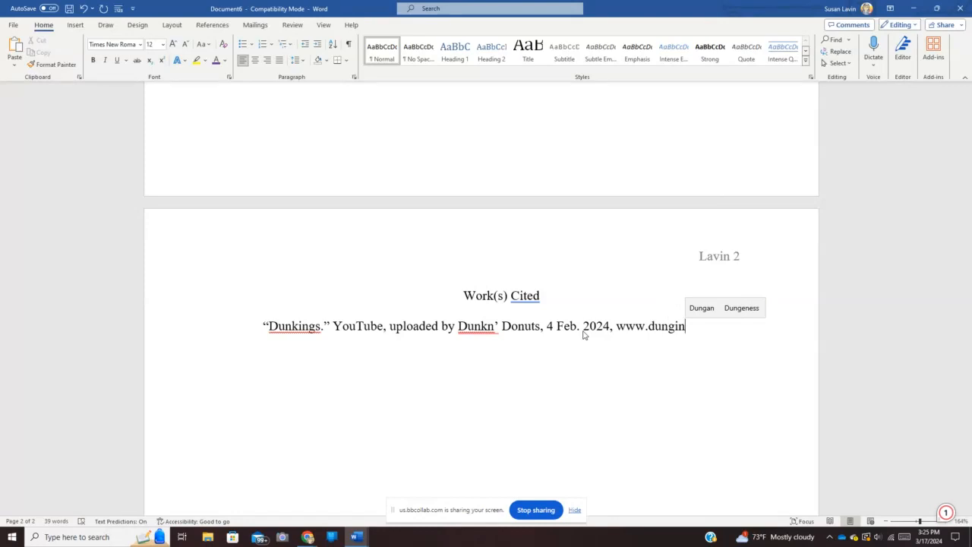
{"action": "type", "text": "n'"}
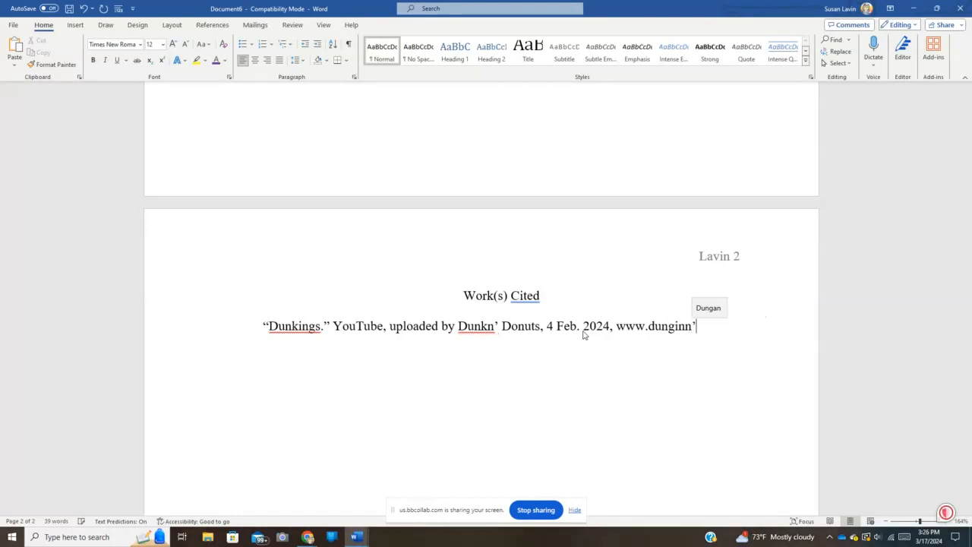
{"action": "key", "text": "BackSpace"}
{"action": "key", "text": "BackSpace"}
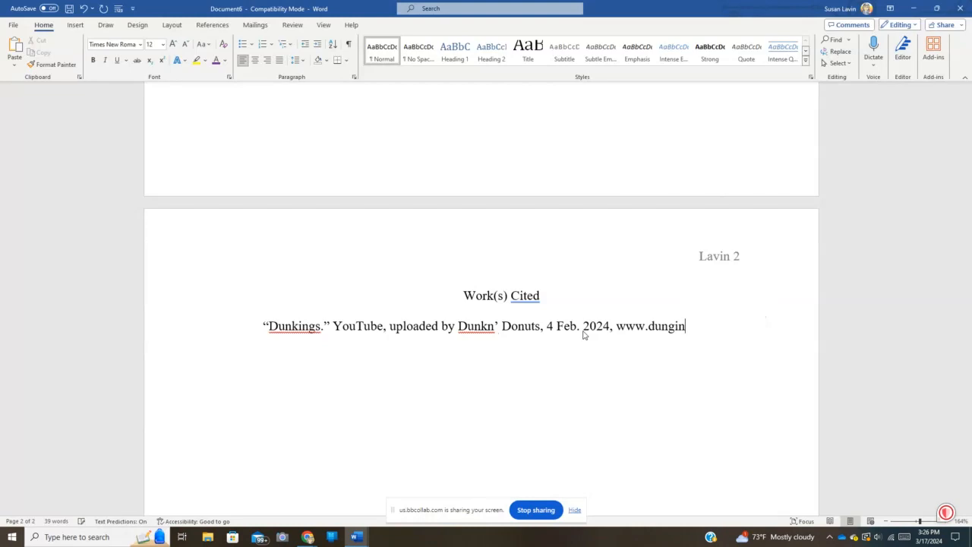
{"action": "key", "text": "BackSpace"}
{"action": "key", "text": "BackSpace"}
{"action": "key", "text": "BackSpace"}
{"action": "type", "text": "kin’"}
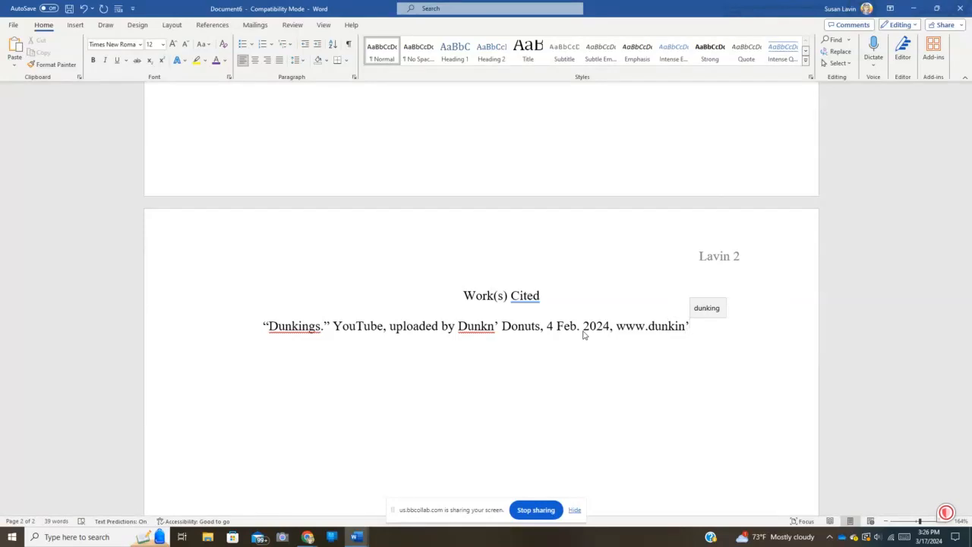
{"action": "key", "text": "BackSpace"}
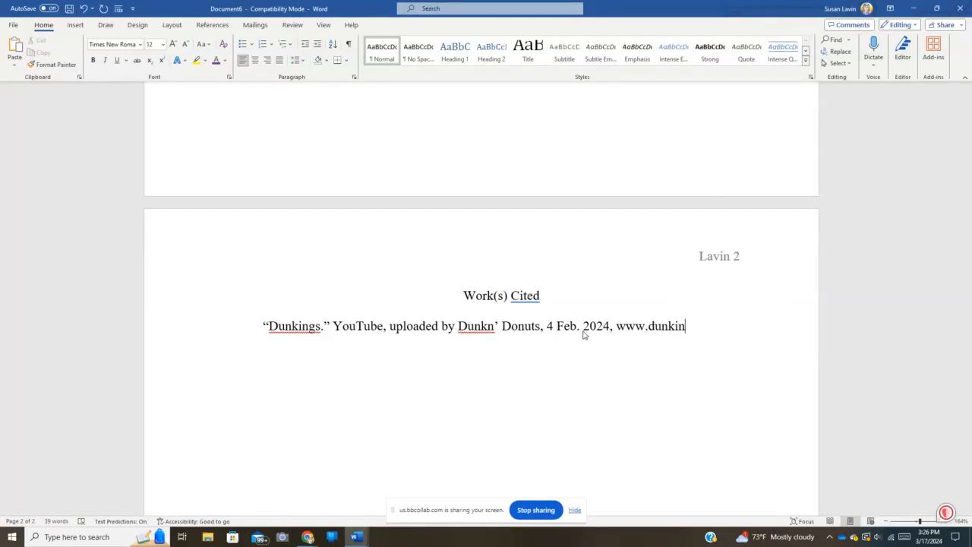
{"action": "type", "text": "donuts"}
{"action": "key", "text": "BackSpace"}
Step: Insert "youtube.com/watch?v=" before "dunkindonut" in the citation's web address and correct the uploader's spelling to "Dunkin’"
{"action": "left_click", "coordinate": [648, 326]}
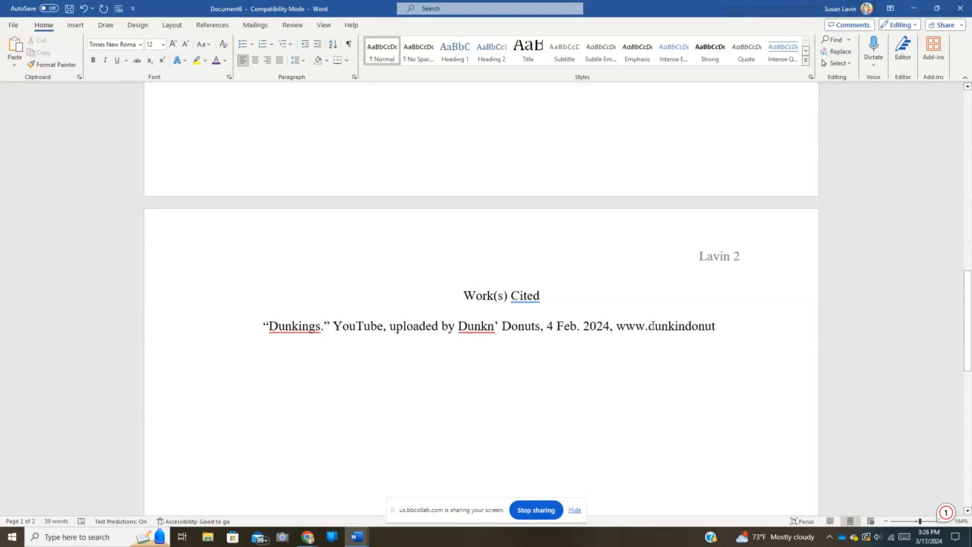
{"action": "type", "text": "youtu"}
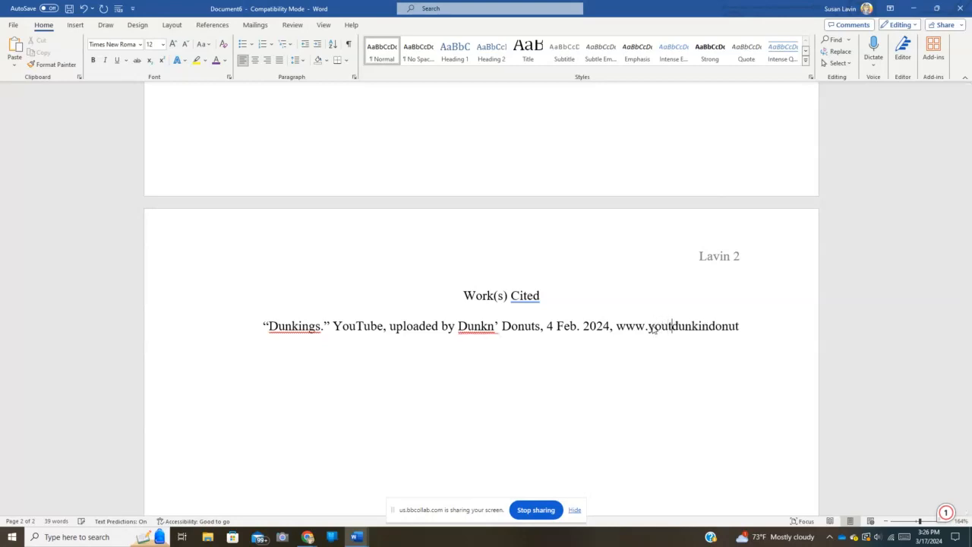
{"action": "type", "text": "be"}
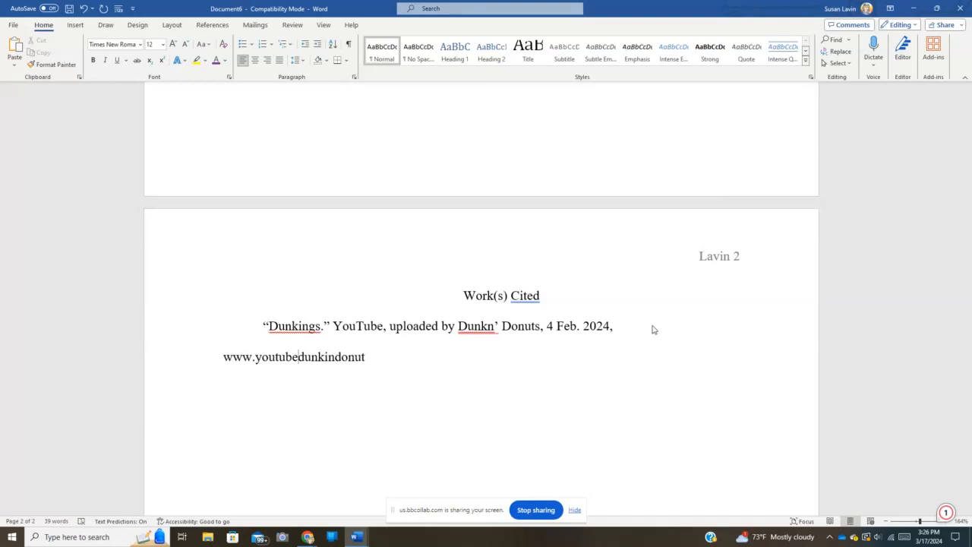
{"action": "type", "text": ".com"}
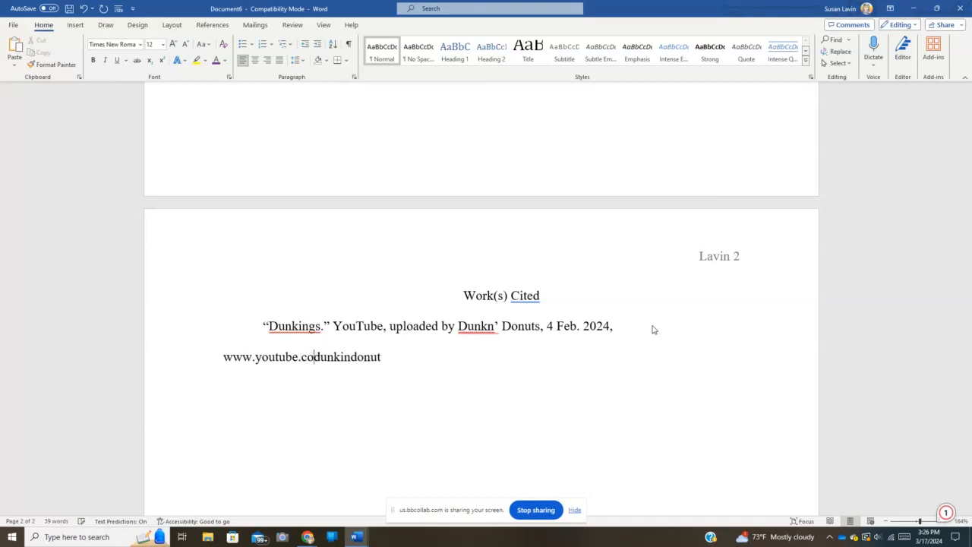
{"action": "type", "text": "/watc"}
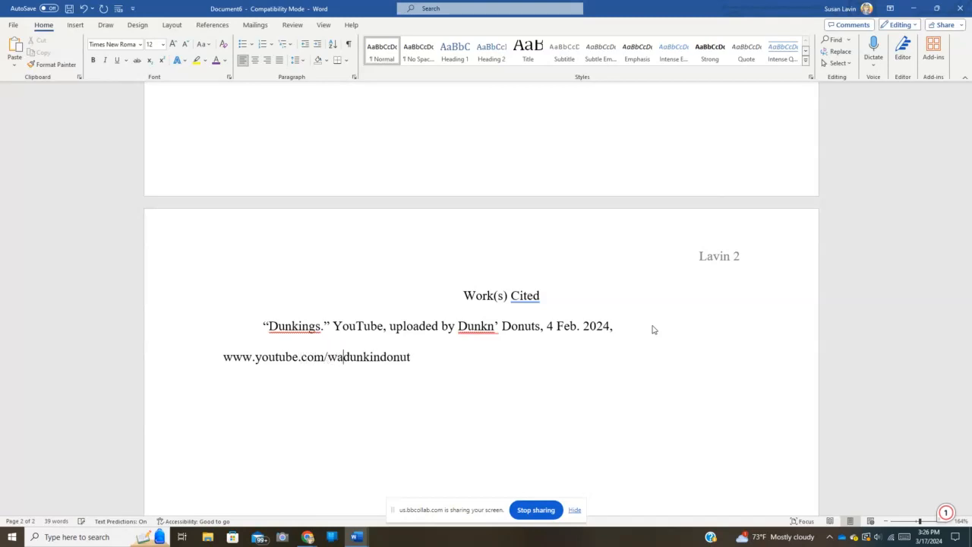
{"action": "type", "text": "h"}
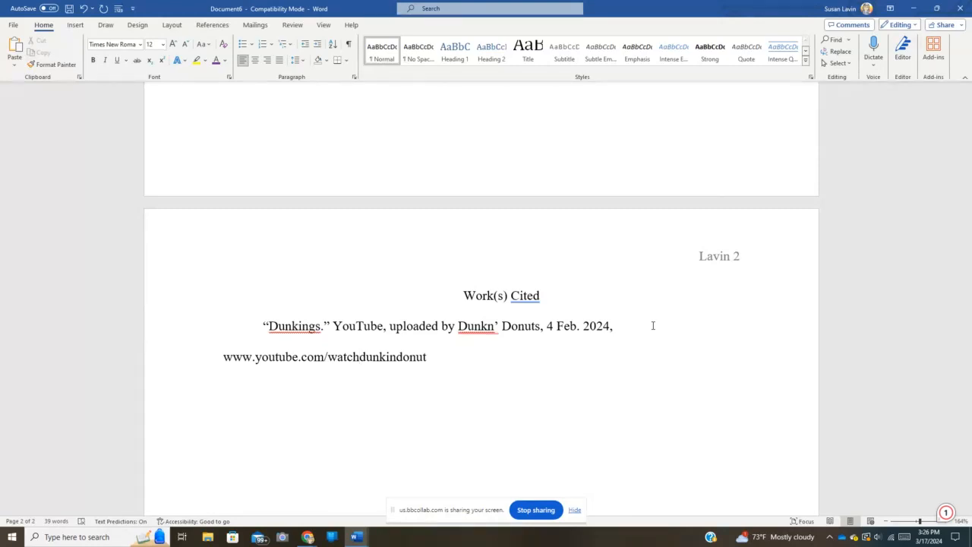
{"action": "type", "text": "?"}
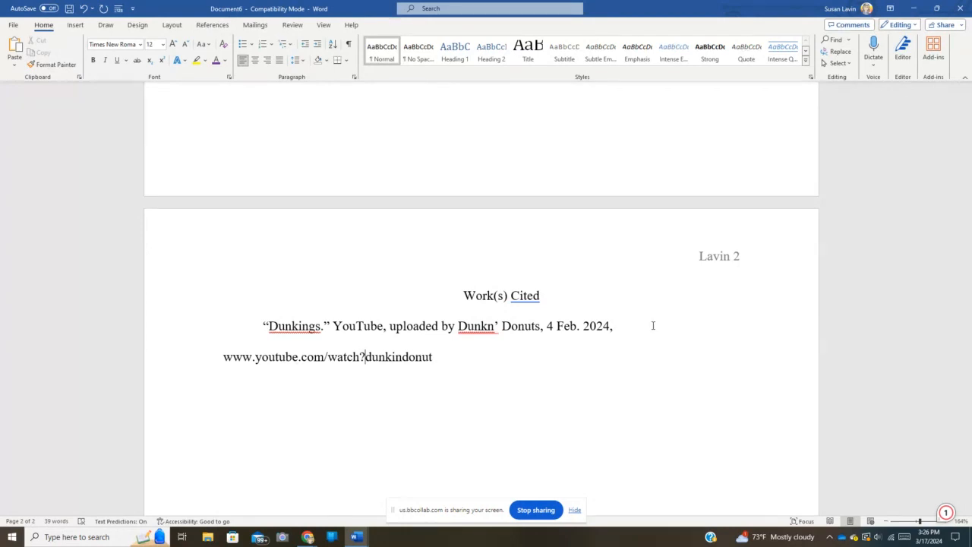
{"action": "type", "text": "v="}
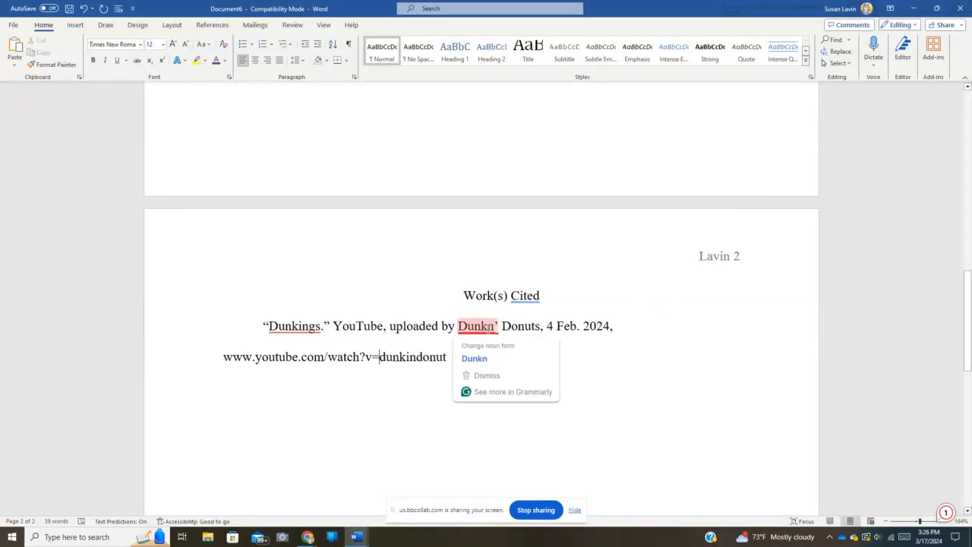
{"action": "left_click", "coordinate": [487, 327]}
{"action": "type", "text": "i"}
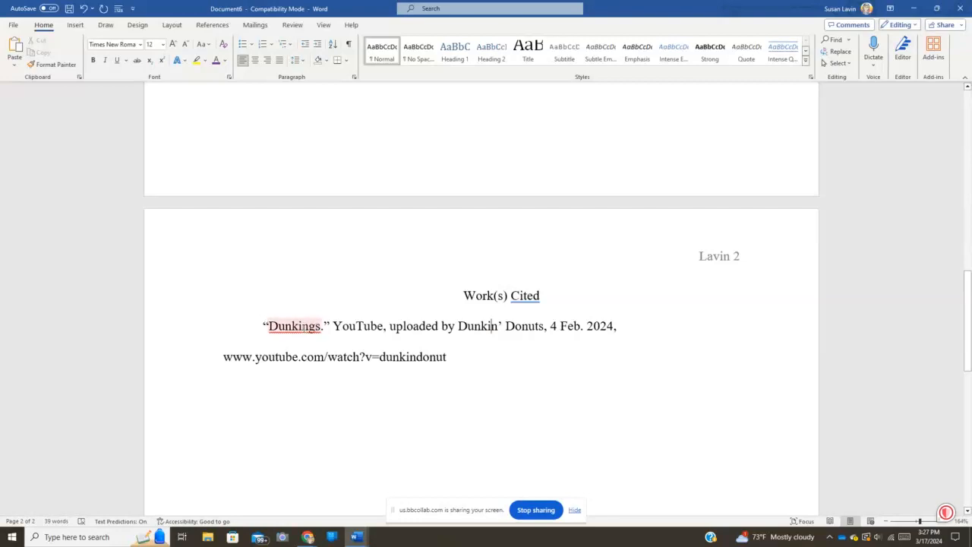
Step: Remove the first-line indent from the citation by setting its special indentation to (none)
{"action": "left_click", "coordinate": [353, 77]}
{"action": "left_click", "coordinate": [692, 250]}
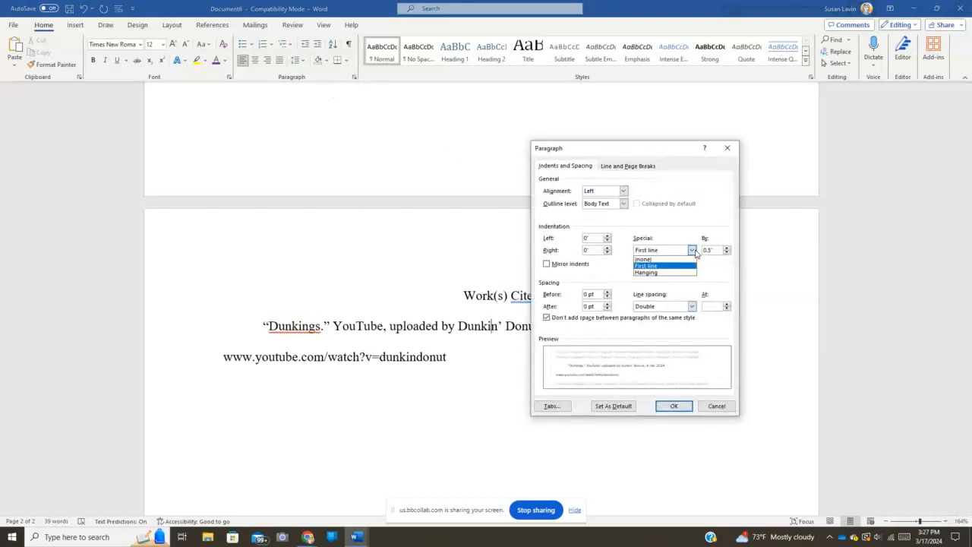
{"action": "left_click", "coordinate": [668, 260]}
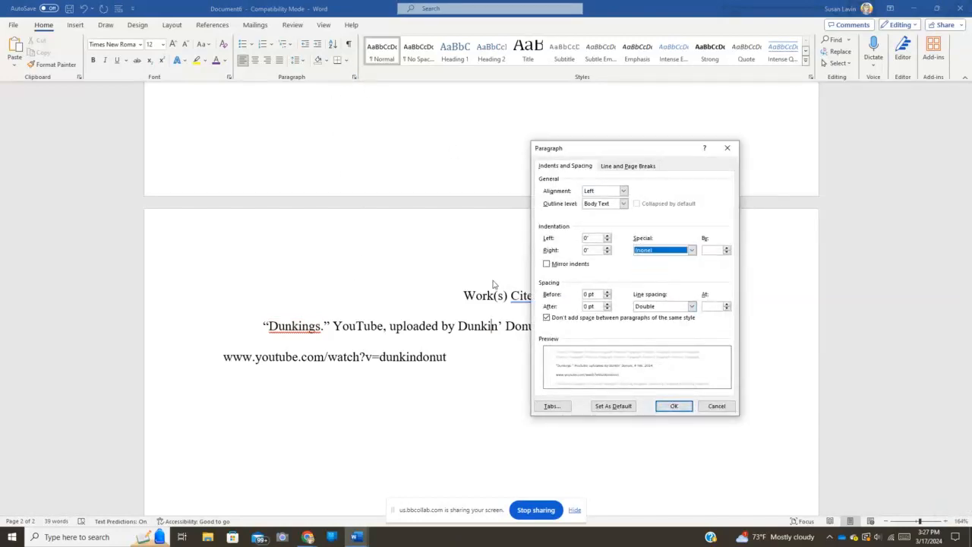
{"action": "left_click", "coordinate": [673, 406]}
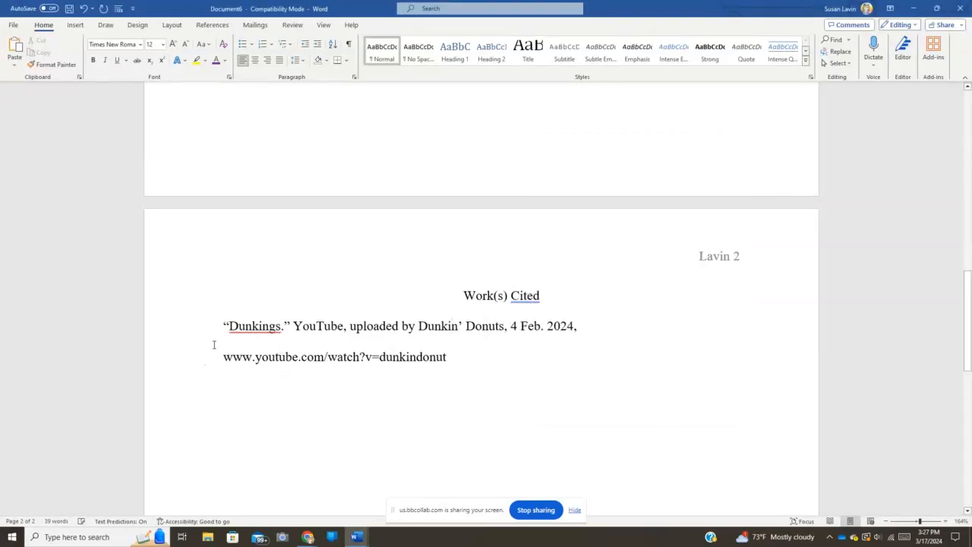
Step: Apply a hanging indent to the whole citation and the blank line below it
{"action": "left_click_drag", "start_coordinate": [222, 325], "coordinate": [479, 382]}
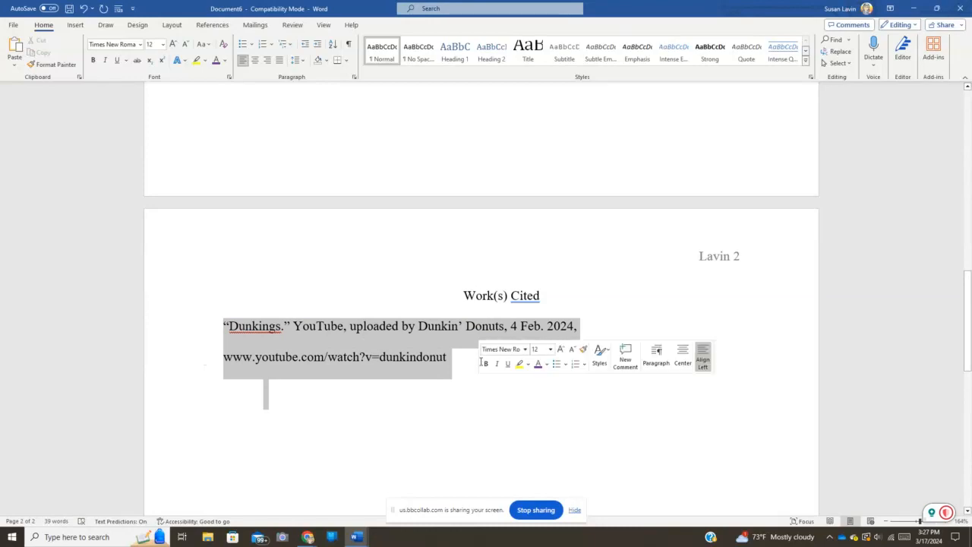
{"action": "left_click", "coordinate": [354, 77]}
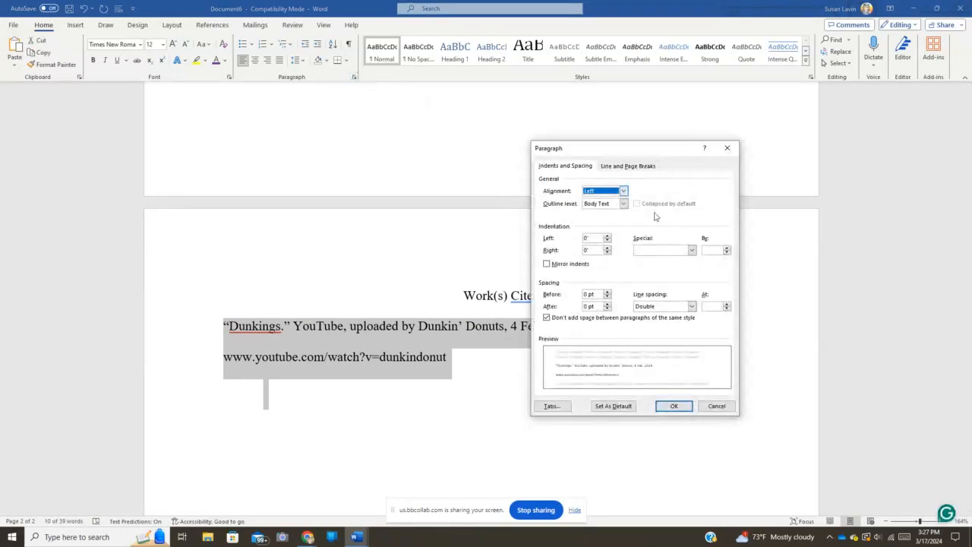
{"action": "left_click", "coordinate": [692, 250]}
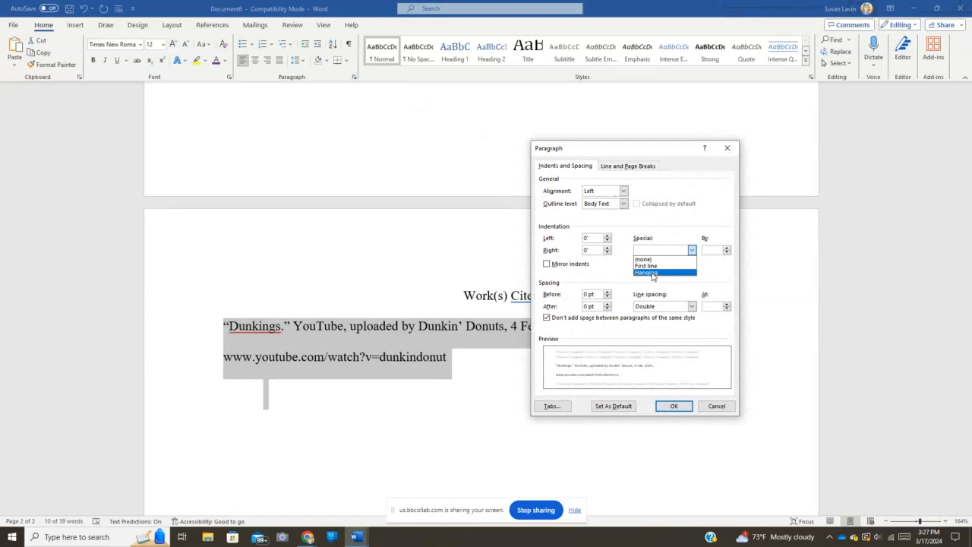
{"action": "left_click", "coordinate": [651, 271]}
{"action": "left_click", "coordinate": [674, 407]}
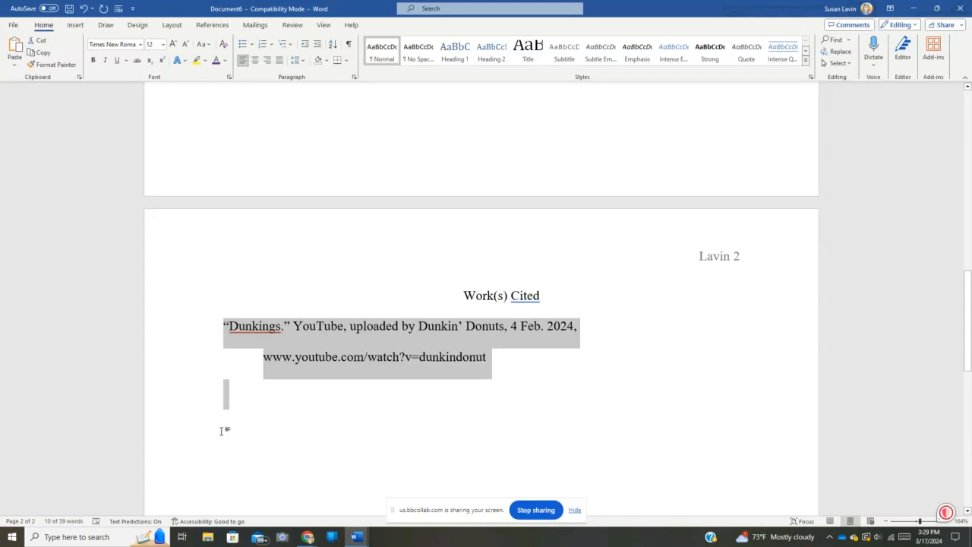
Step: Review the page header, heading, title and indented body paragraph on the first page
{"action": "scroll", "coordinate": [221, 430], "scroll_direction": "up", "scroll_amount": 10}
{"action": "scroll", "coordinate": [210, 433], "scroll_direction": "up", "scroll_amount": 3}
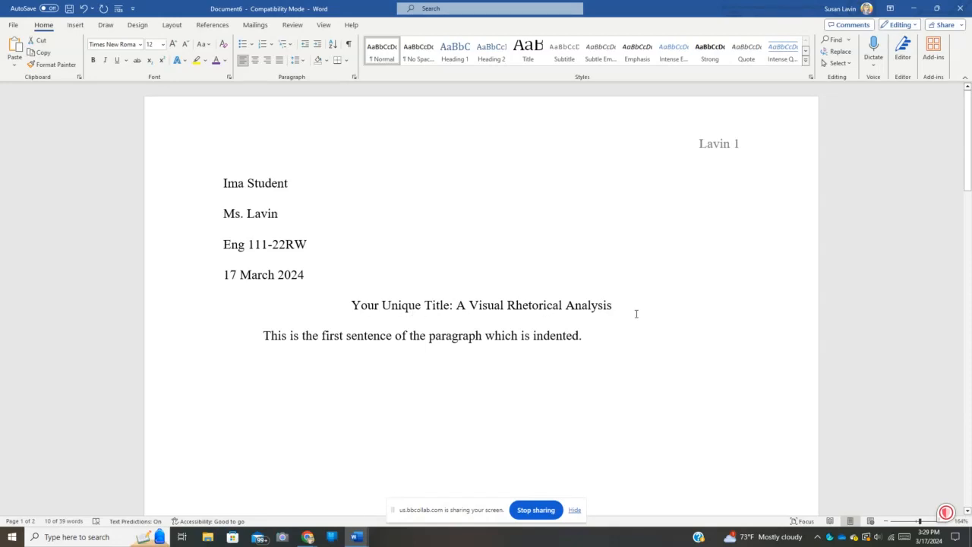
{"action": "scroll", "coordinate": [635, 313], "scroll_direction": "down", "scroll_amount": 1}
{"action": "scroll", "coordinate": [804, 172], "scroll_direction": "up", "scroll_amount": 1}
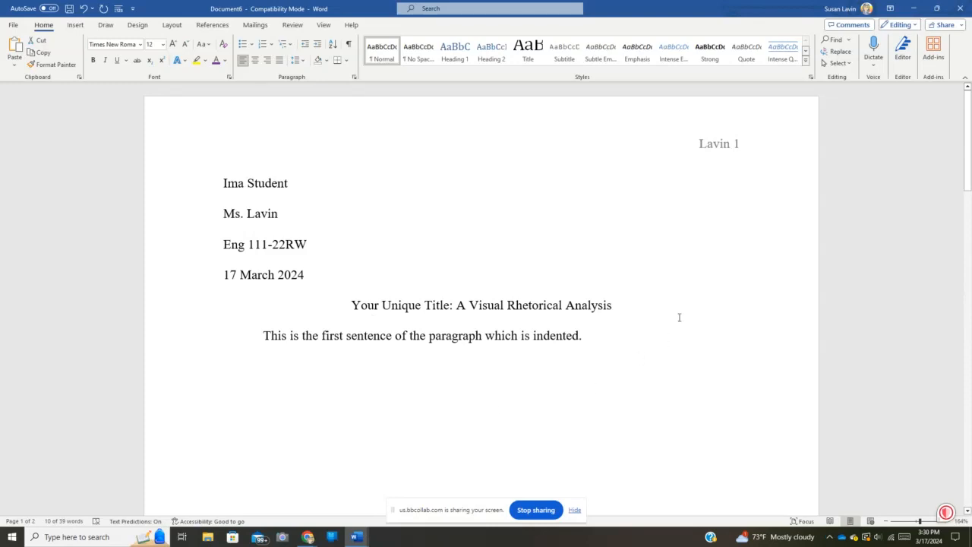
Step: Minimize the Word document and stop sharing the screen in the Blackboard Collaborate session
{"action": "left_click", "coordinate": [915, 9]}
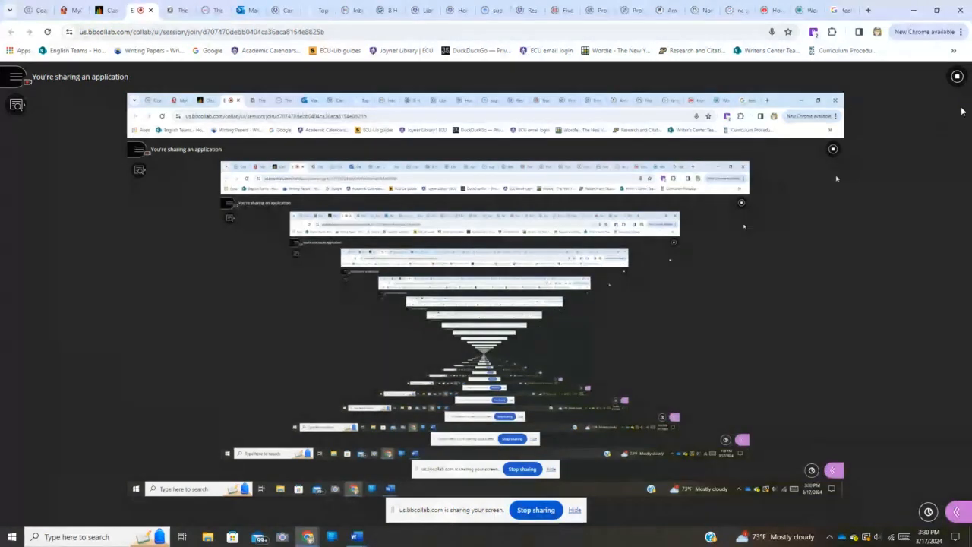
{"action": "left_click", "coordinate": [958, 76]}
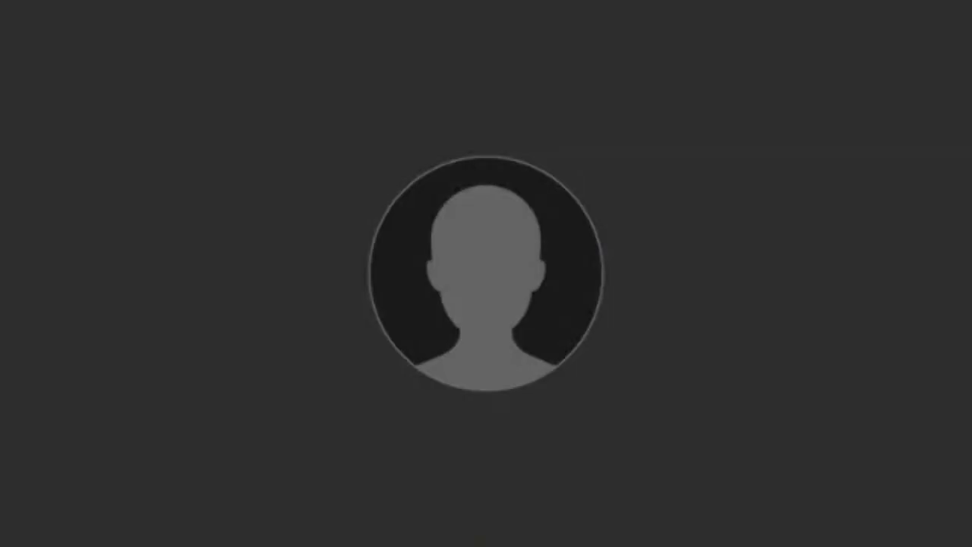